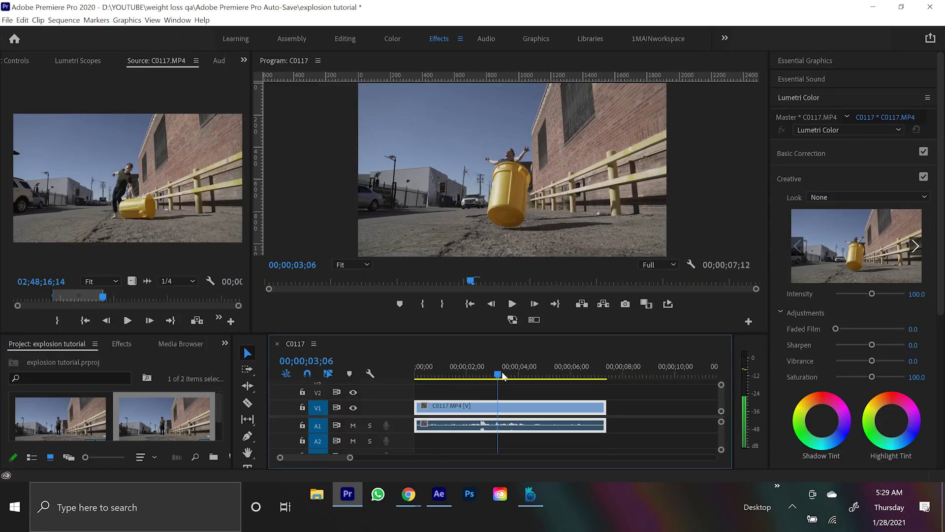
Scrub through the street clip in Premiere Pro to review the footage.
{"action": "left_click_drag", "start_coordinate": [561, 386], "coordinate": [511, 403]}
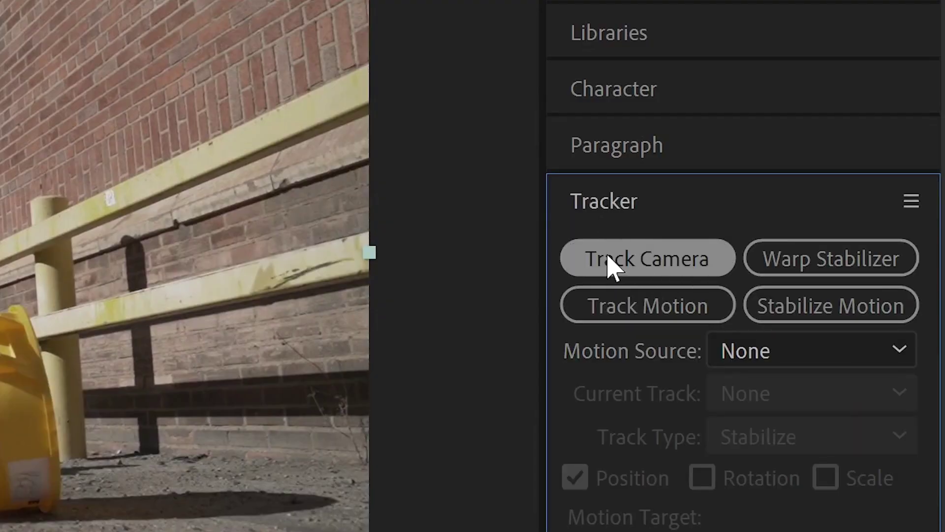
Run Track Camera on the street footage so the 3D Camera Tracker solves it.
{"action": "left_click", "coordinate": [658, 266]}
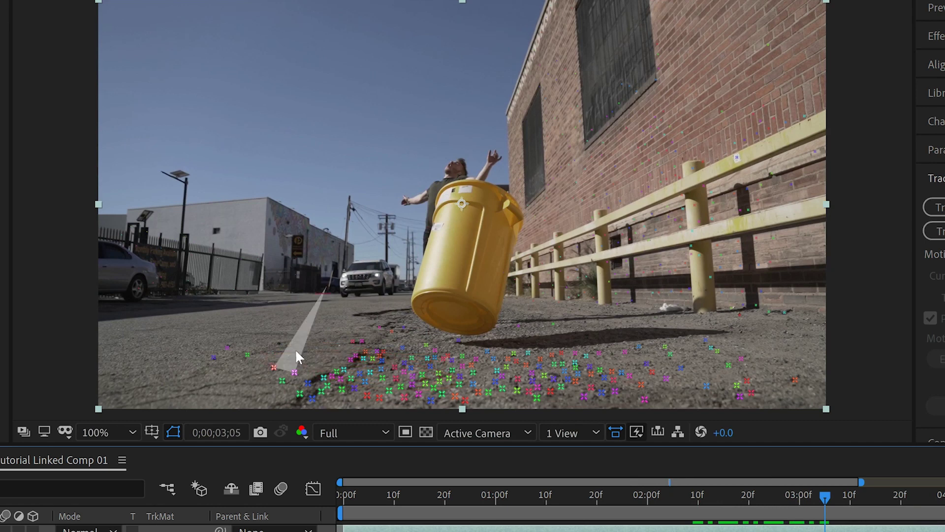
Create Track Solid 1 and a 3D Tracker Camera at the tracked road spot, hiding track points.
{"action": "right_click", "coordinate": [328, 348]}
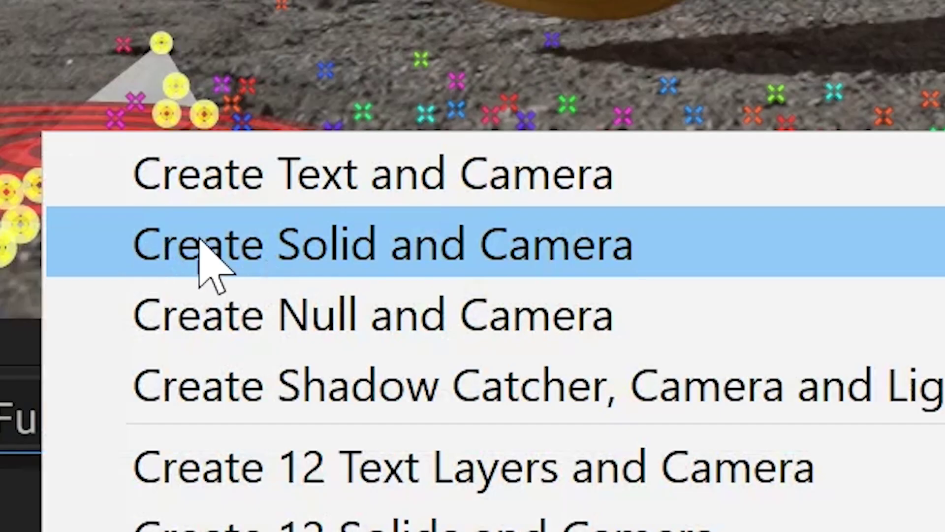
{"action": "left_click", "coordinate": [737, 250]}
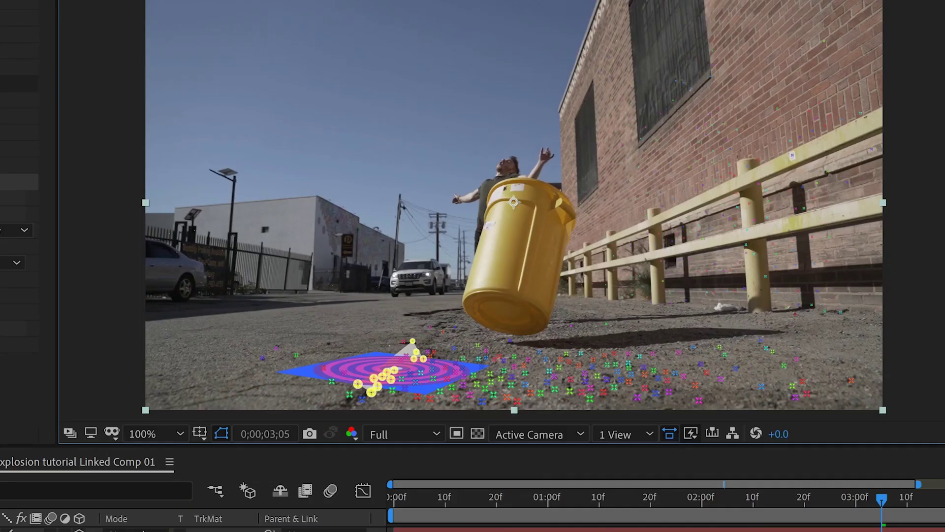
{"action": "key", "text": "ctrl+Up"}
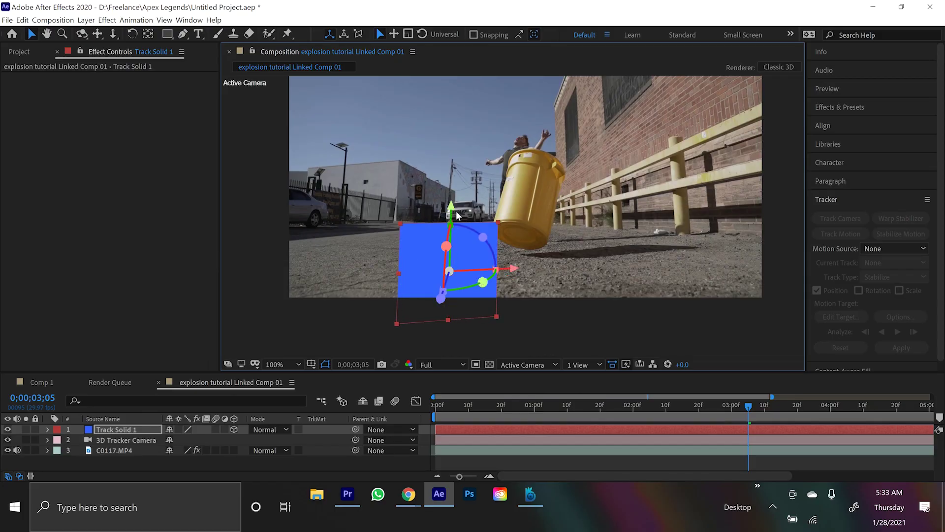
Rotate Track Solid 1 upright on X and Y and reveal its Scale property.
{"action": "left_click_drag", "start_coordinate": [450, 207], "coordinate": [474, 25]}
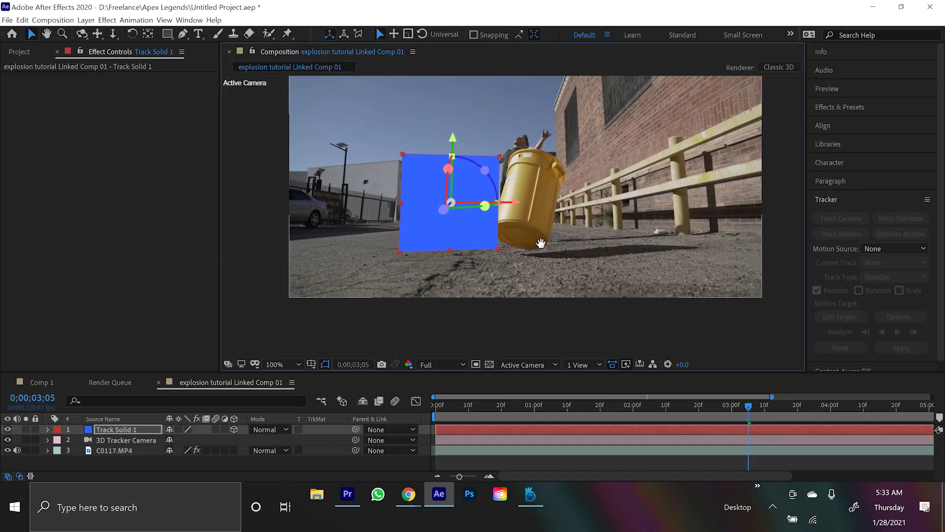
{"action": "left_click_drag", "start_coordinate": [502, 313], "coordinate": [520, 268]}
{"action": "scroll", "coordinate": [517, 290], "scroll_direction": "down", "scroll_amount": 2}
{"action": "scroll", "coordinate": [516, 294], "scroll_direction": "up", "scroll_amount": 2}
{"action": "key", "text": "s"}
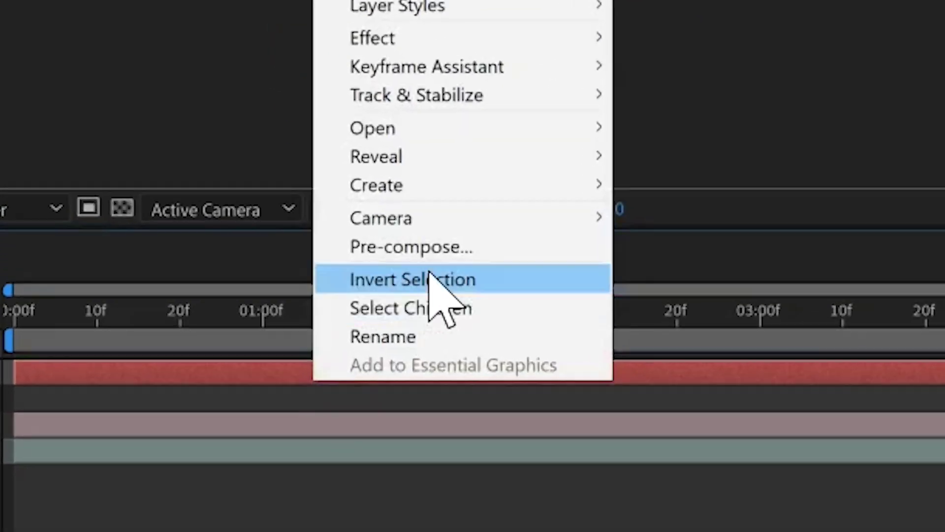
Pre-compose Track Solid 1 as 'explosion track', leaving attributes in place, with an orange label.
{"action": "left_click", "coordinate": [443, 433]}
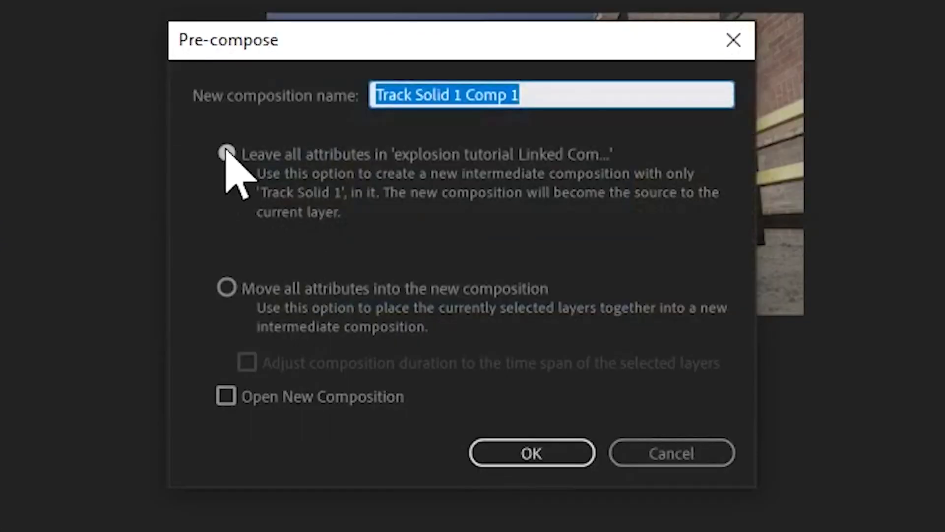
{"action": "left_click", "coordinate": [227, 153]}
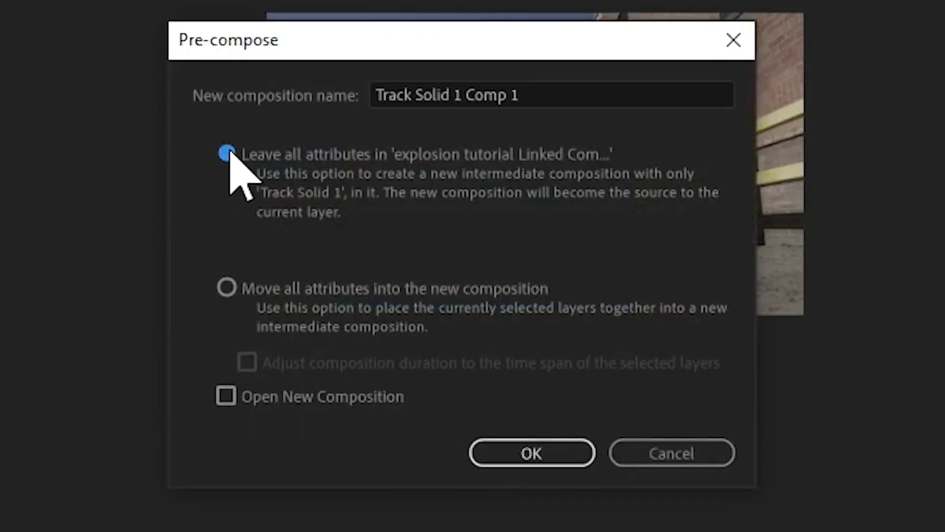
{"action": "left_click", "coordinate": [550, 93]}
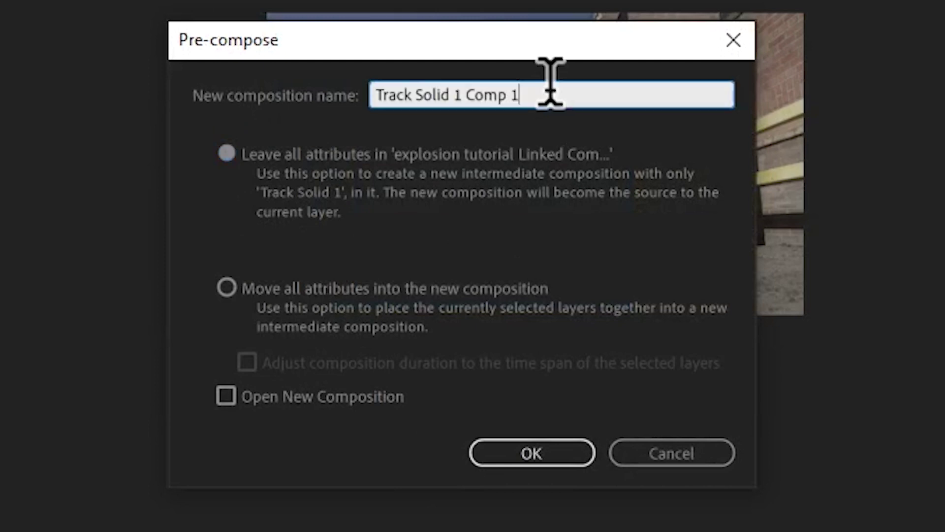
{"action": "type", "text": "explosion tr"}
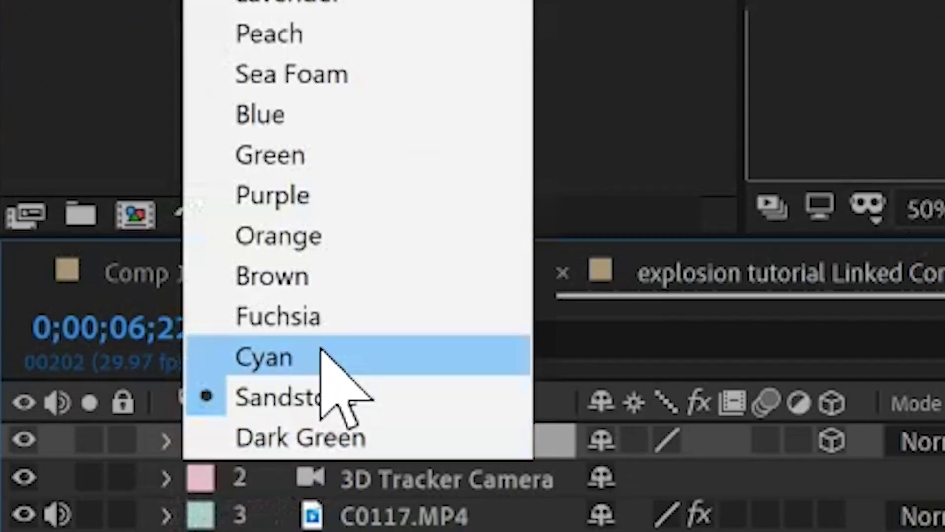
{"action": "left_click", "coordinate": [396, 246]}
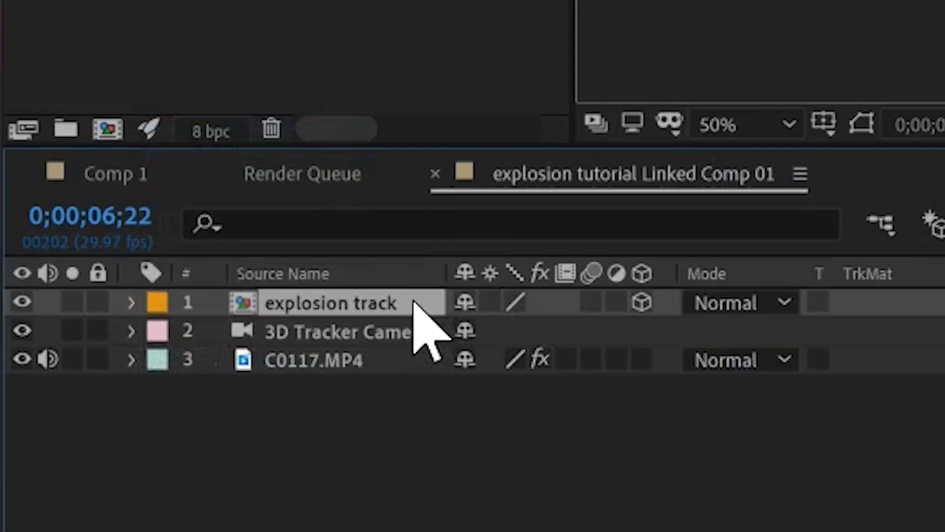
Inside explosion track, replace the blue solid with the explosion .mov, starting around 6 seconds.
{"action": "double_click", "coordinate": [414, 302]}
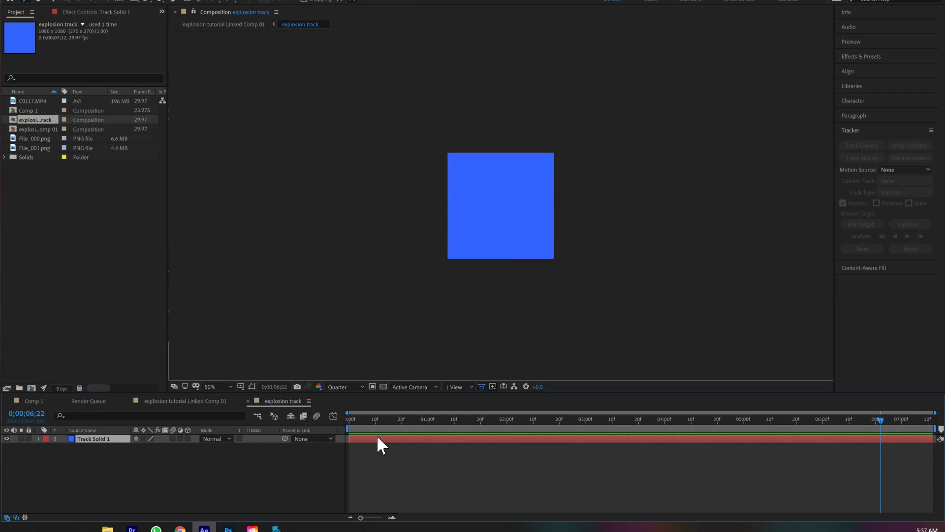
{"action": "key", "text": "Delete"}
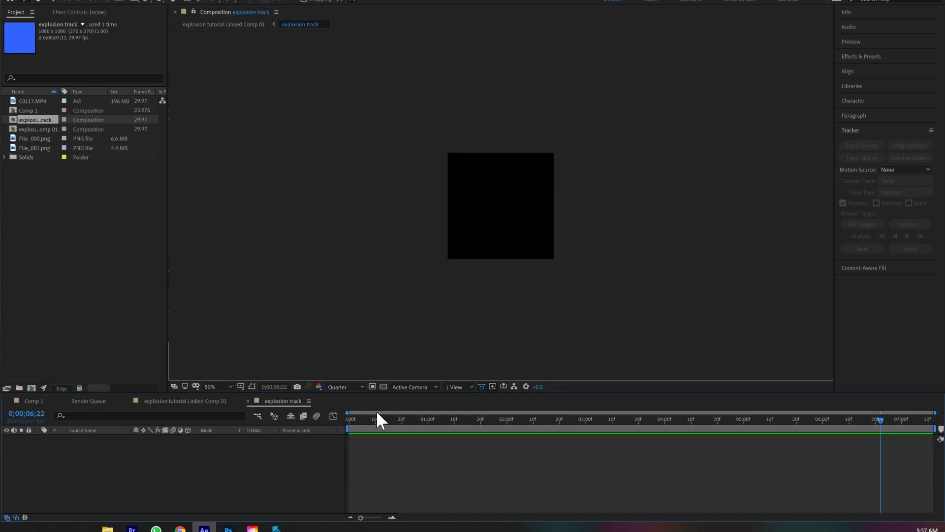
{"action": "key", "text": "alt+Tab"}
{"action": "left_click_drag", "start_coordinate": [551, 120], "coordinate": [399, 456]}
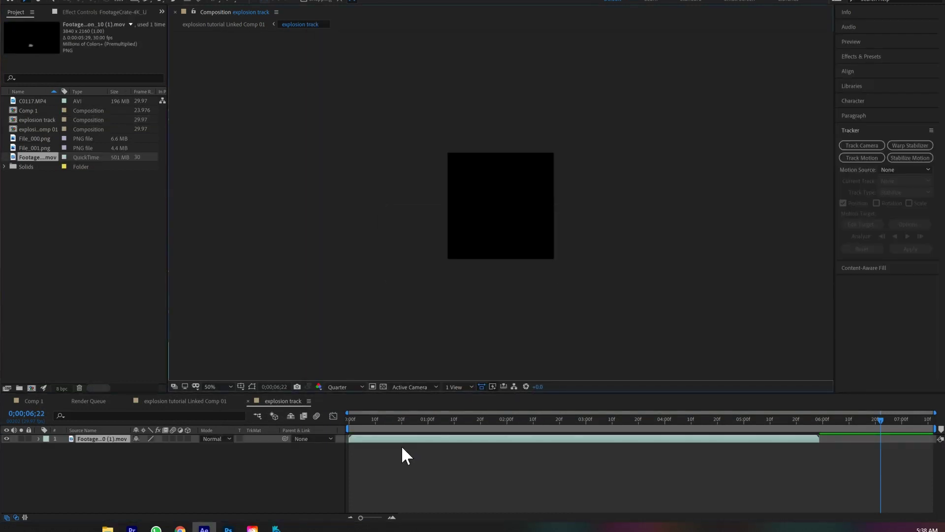
{"action": "left_click_drag", "start_coordinate": [403, 438], "coordinate": [867, 442]}
{"action": "key", "text": "s"}
Preview the fireball over the street comp from just before the explosion.
{"action": "left_click", "coordinate": [208, 402]}
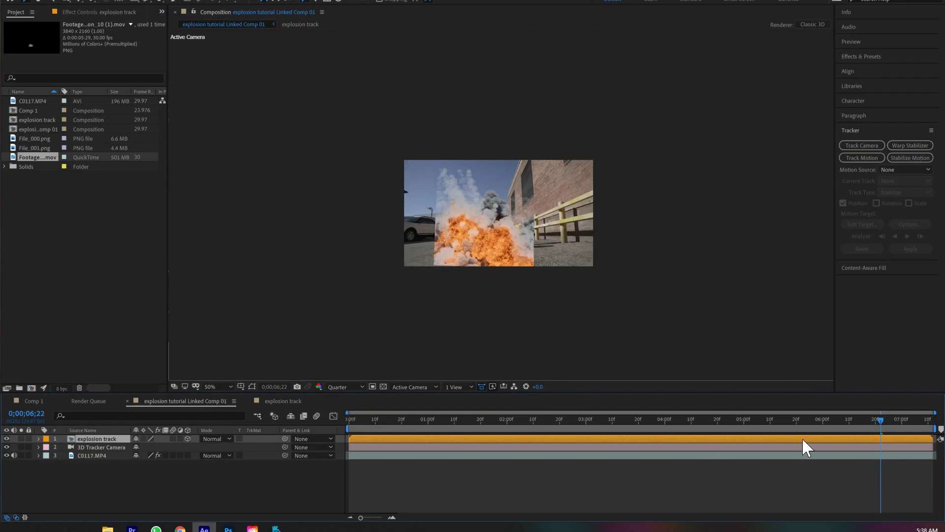
{"action": "left_click", "coordinate": [715, 419]}
{"action": "key", "text": "space"}
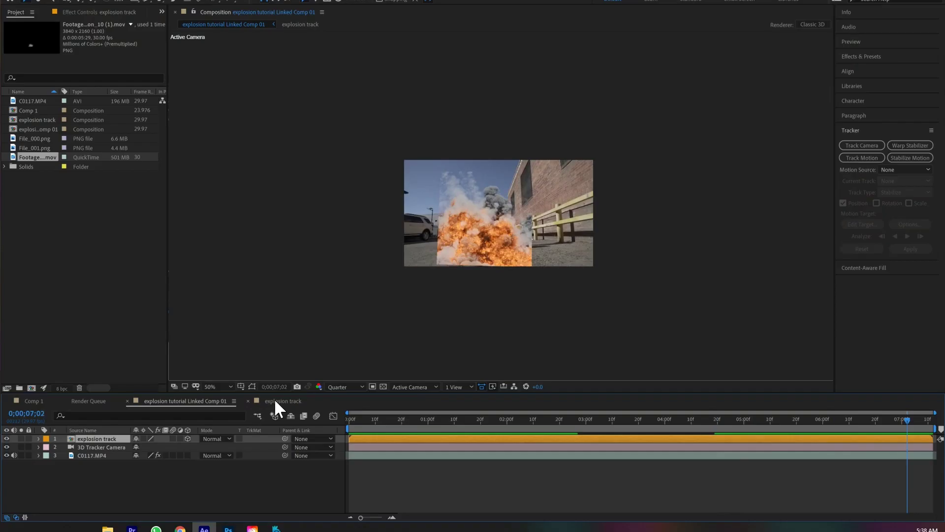
{"action": "left_click", "coordinate": [273, 399]}
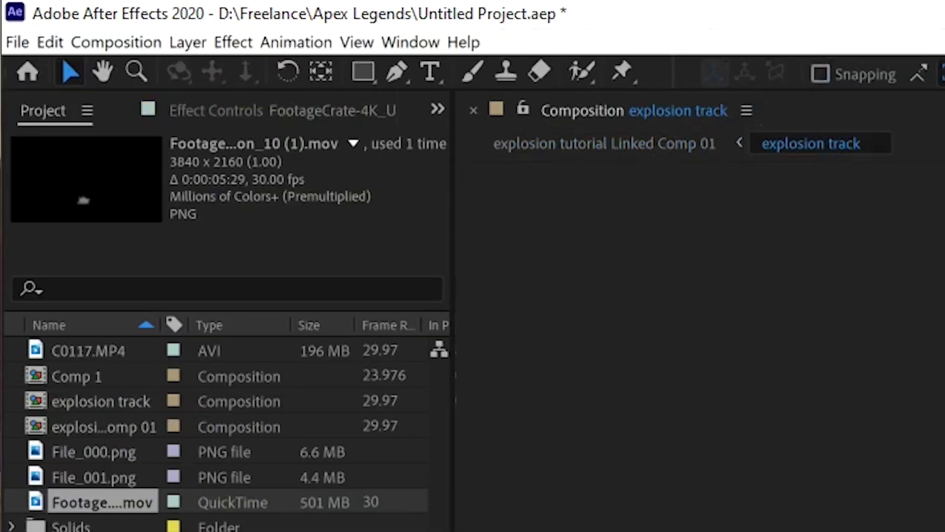
Resize the explosion track composition to 5000 × 5000 px with aspect ratio locked.
{"action": "left_click", "coordinate": [116, 43]}
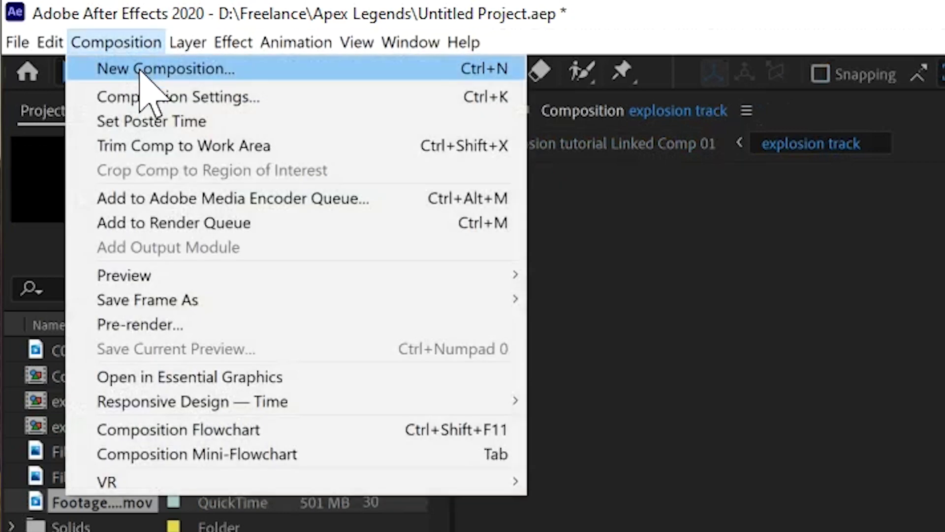
{"action": "left_click", "coordinate": [109, 97]}
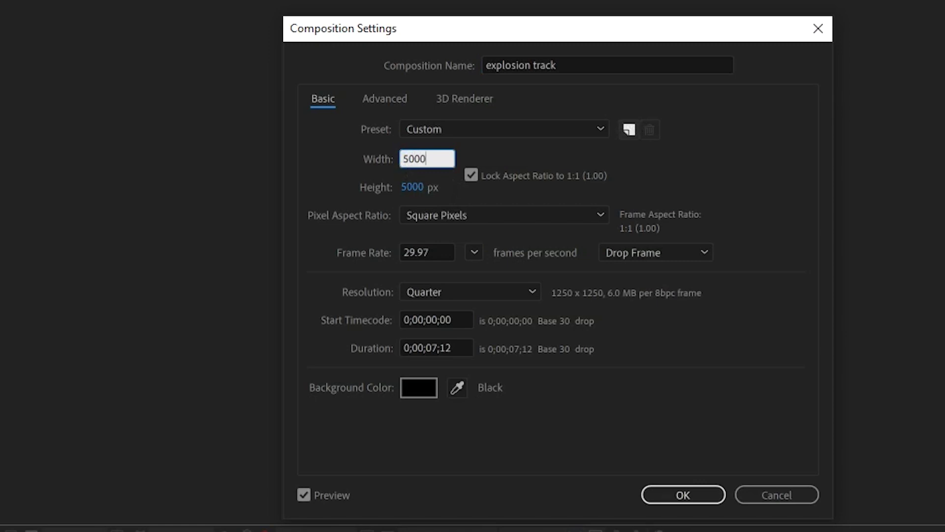
{"action": "key", "text": "Tab"}
{"action": "left_click", "coordinate": [683, 494]}
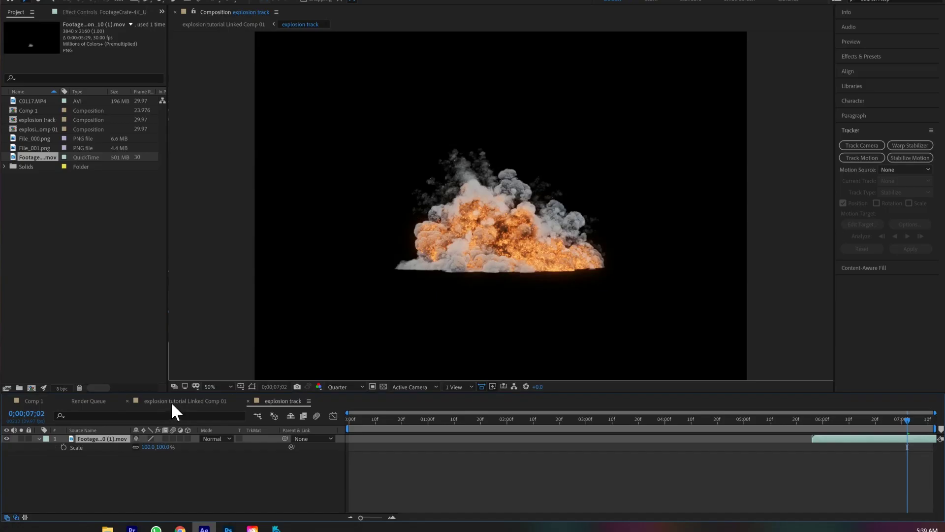
{"action": "left_click", "coordinate": [173, 401]}
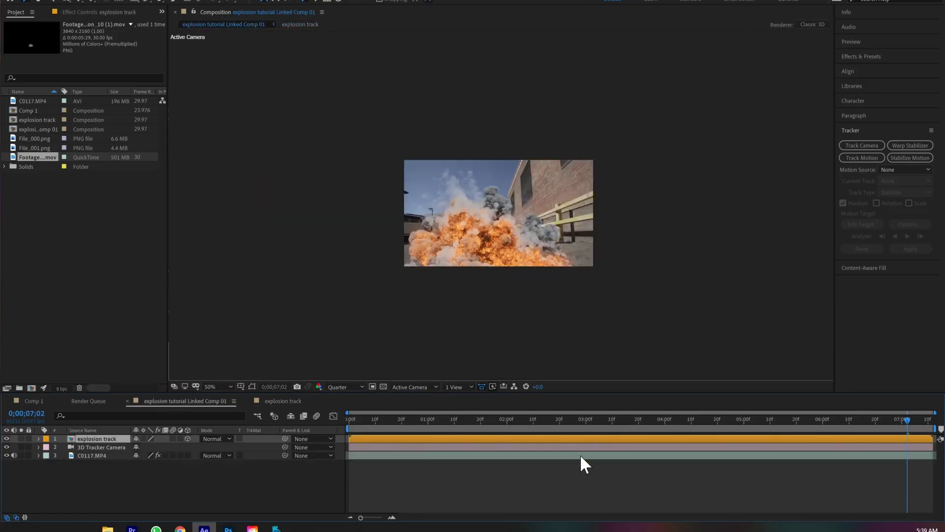
Preview the full-size explosion in the street comp and rewind to 0;00;03;14 to replay it.
{"action": "key", "text": "space"}
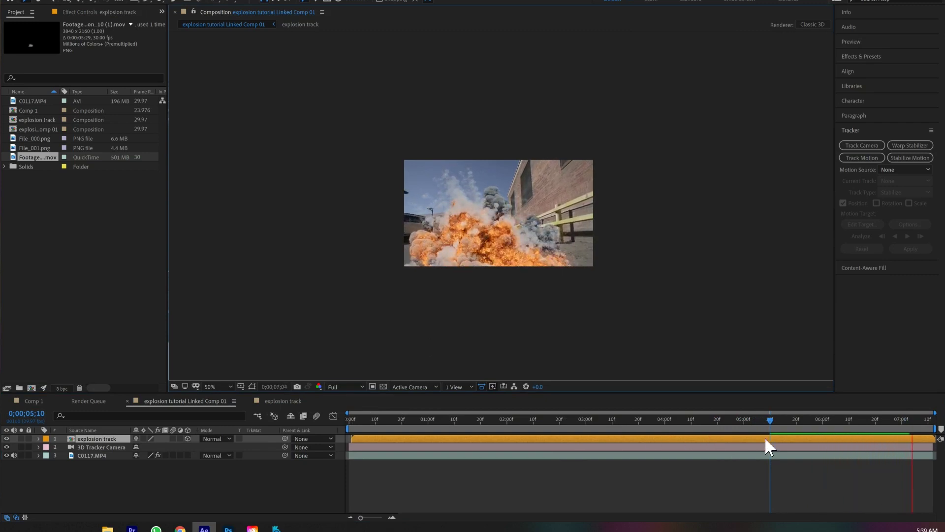
{"action": "key", "text": "space"}
{"action": "left_click", "coordinate": [286, 401]}
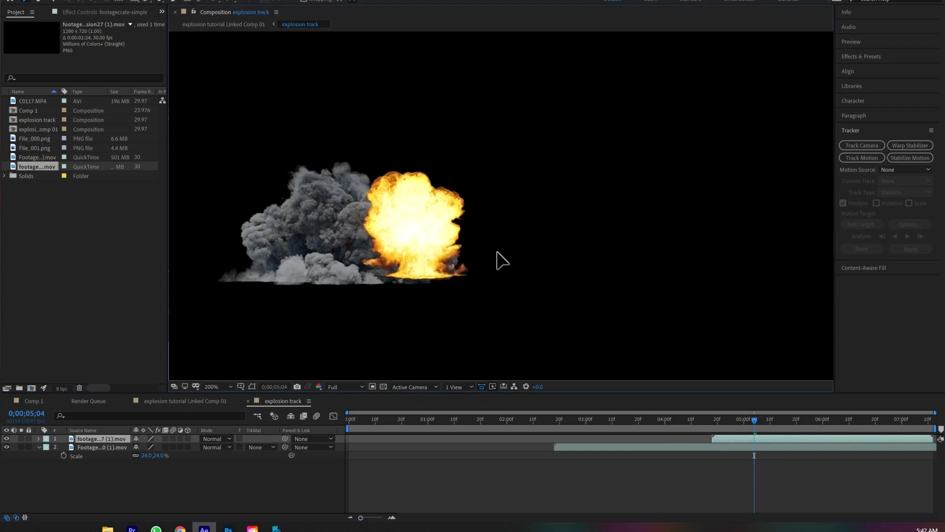
{"action": "left_click", "coordinate": [224, 401]}
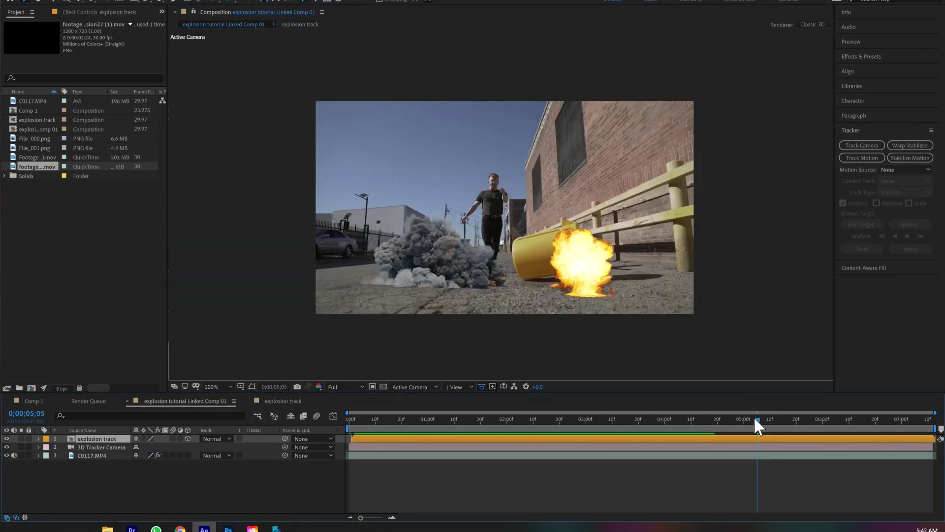
{"action": "left_click_drag", "start_coordinate": [757, 421], "coordinate": [623, 436]}
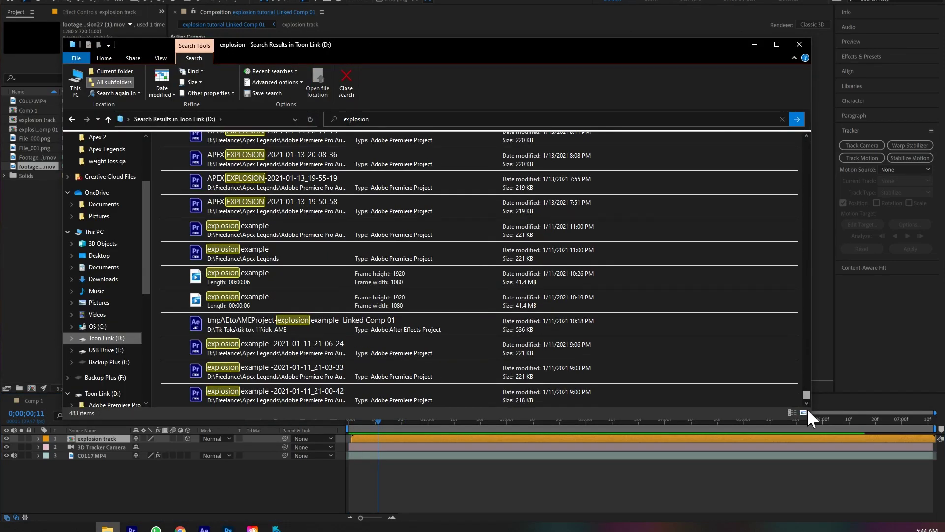
Import the found explosion clip into the project and preview the street comp, stopping at 0;00;01;19.
{"action": "left_click_drag", "start_coordinate": [807, 409], "coordinate": [822, 263]}
{"action": "left_click_drag", "start_coordinate": [739, 268], "coordinate": [658, 369]}
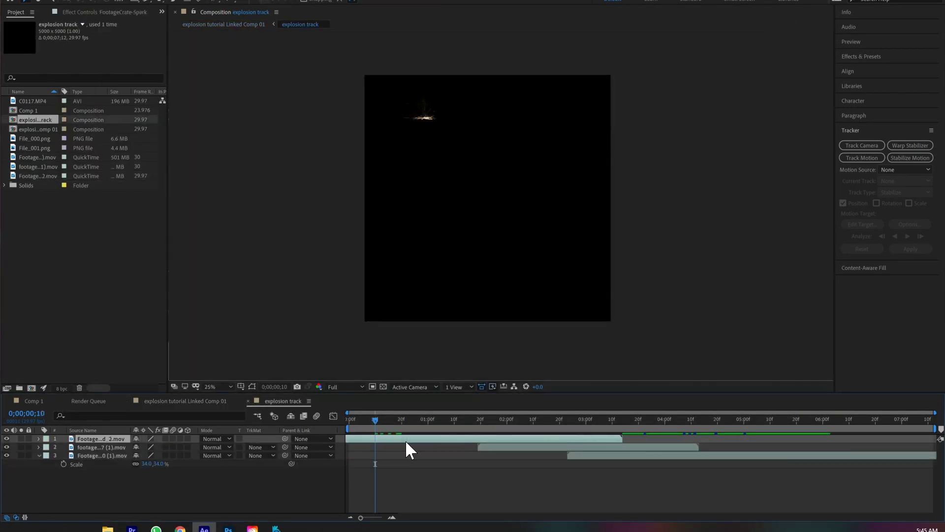
{"action": "left_click", "coordinate": [189, 401]}
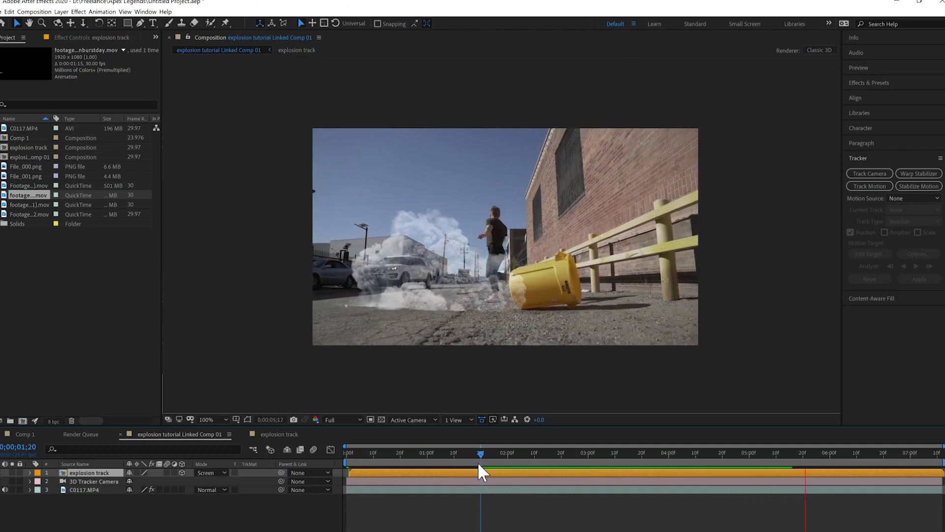
{"action": "left_click", "coordinate": [478, 463]}
At the explosion frame, add a new adjustment layer and draw a Pen mask on it.
{"action": "key", "text": "space"}
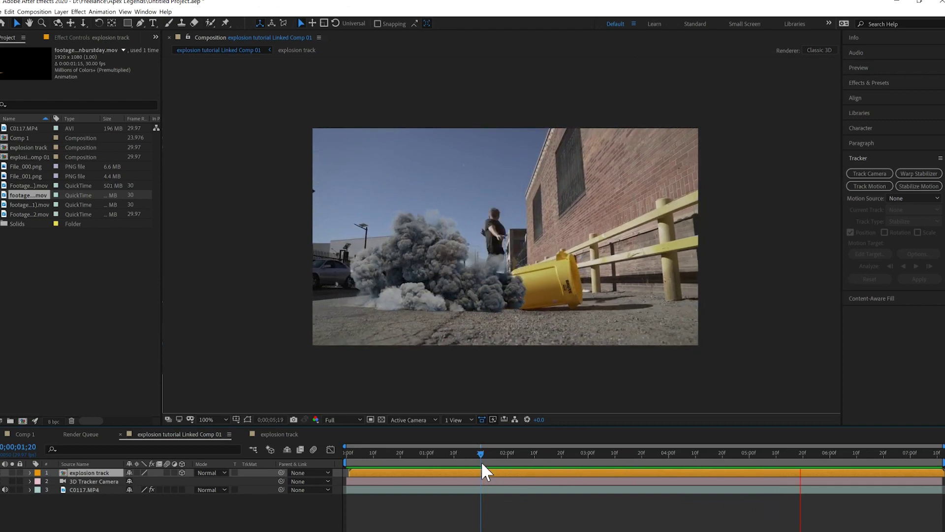
{"action": "left_click_drag", "start_coordinate": [480, 460], "coordinate": [615, 478]}
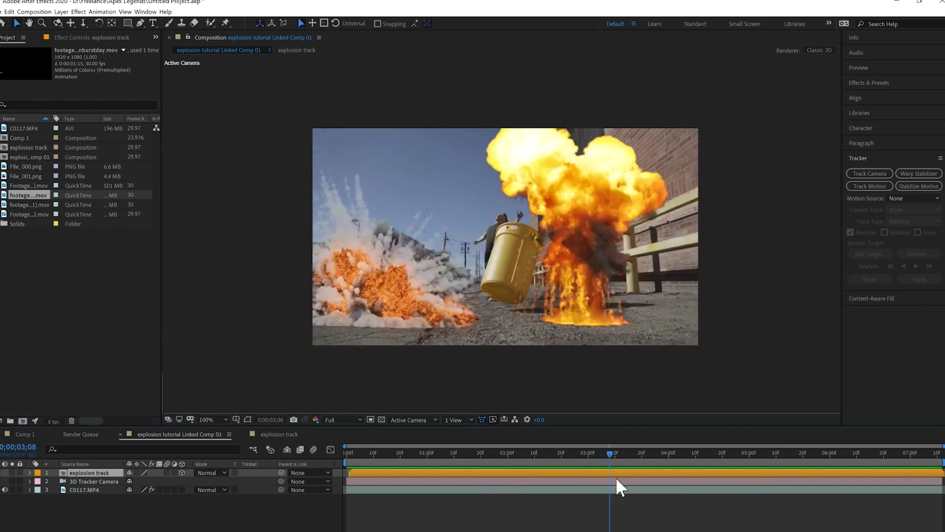
{"action": "left_click", "coordinate": [62, 12]}
{"action": "mouse_move", "coordinate": [64, 21]}
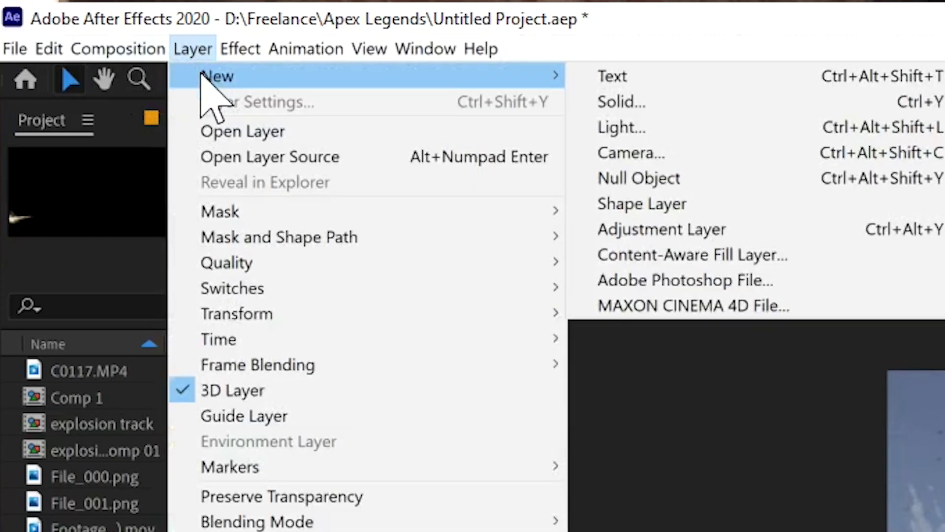
{"action": "left_click", "coordinate": [661, 229]}
{"action": "left_click", "coordinate": [289, 72]}
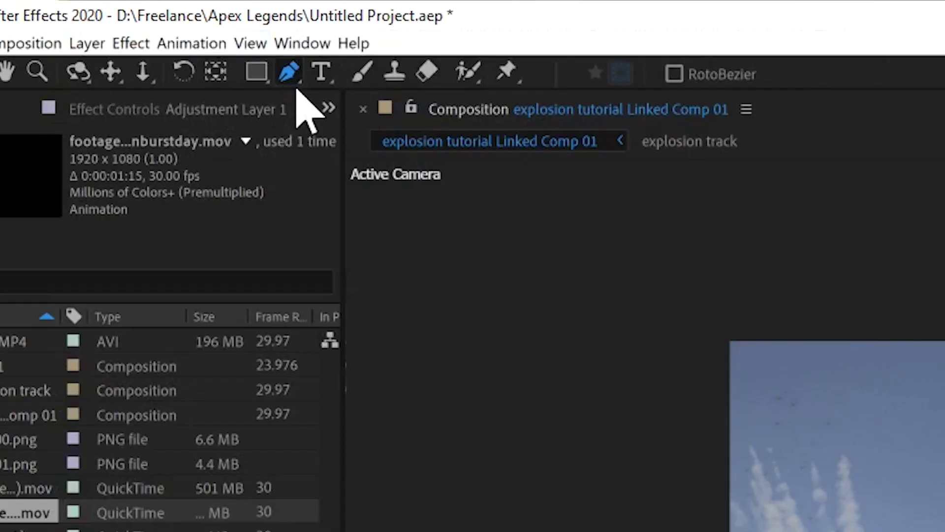
{"action": "left_click_drag", "start_coordinate": [482, 102], "coordinate": [507, 81]}
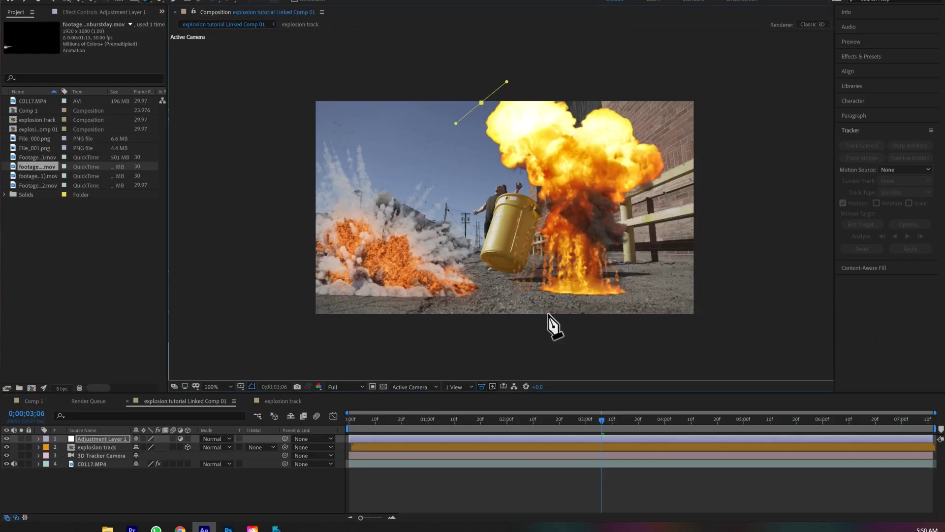
Apply a warm Curves grade, feather the mask about 269 px, keyframe its path, and duplicate it.
{"action": "left_click", "coordinate": [864, 69]}
{"action": "type", "text": "curves"}
{"action": "left_click_drag", "start_coordinate": [878, 113], "coordinate": [640, 439]}
{"action": "mouse_move", "coordinate": [81, 139]}
{"action": "left_mouse_down"}
{"action": "mouse_move", "coordinate": [67, 117]}
{"action": "mouse_move", "coordinate": [77, 139]}
{"action": "mouse_move", "coordinate": [95, 148]}
{"action": "mouse_move", "coordinate": [80, 126]}
{"action": "mouse_move", "coordinate": [93, 140]}
{"action": "left_mouse_up"}
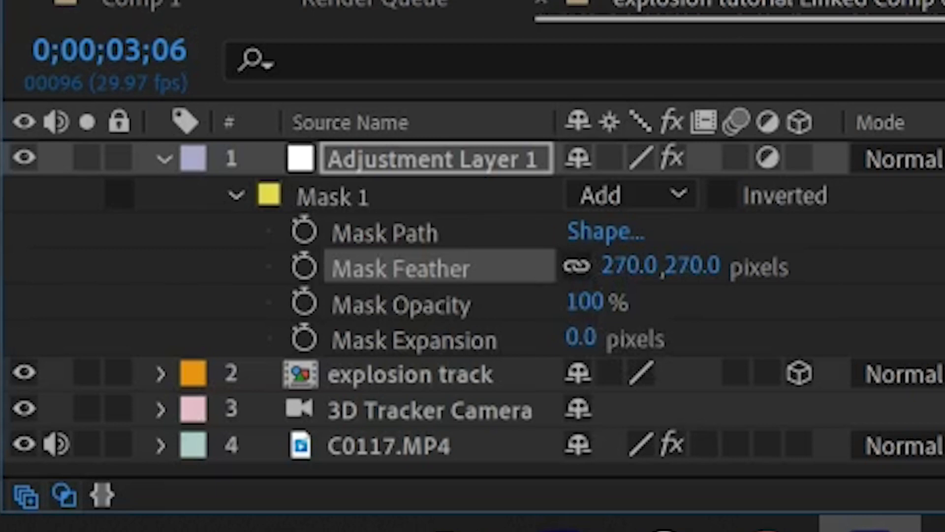
{"action": "left_click_drag", "start_coordinate": [631, 266], "coordinate": [944, 297]}
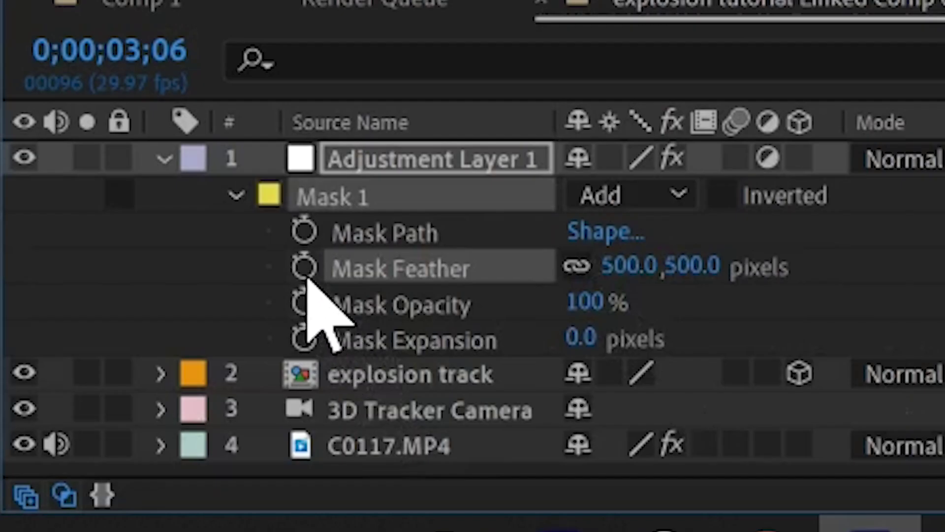
{"action": "left_click", "coordinate": [304, 229]}
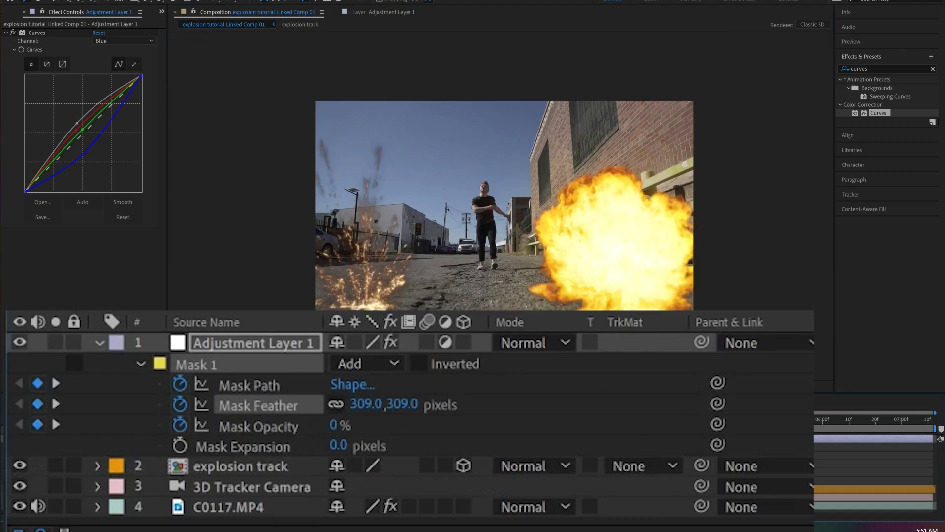
{"action": "key", "text": "ctrl+d"}
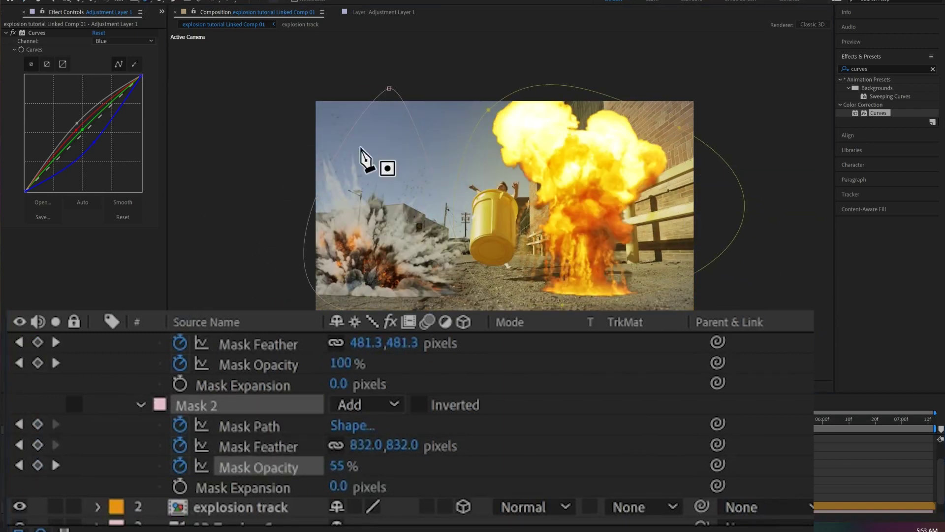
Draw Mask 3 at the lower left, keyframe its path, feather and opacity, and preview it.
{"action": "left_click_drag", "start_coordinate": [370, 158], "coordinate": [446, 296]}
{"action": "key", "text": "ctrl+v"}
{"action": "key", "text": "space"}
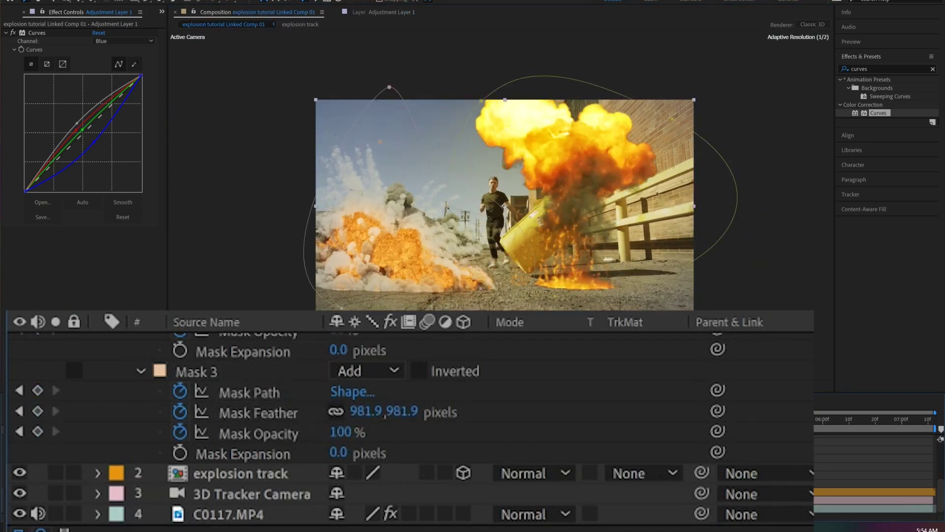
{"action": "scroll", "coordinate": [444, 400], "scroll_direction": "up", "scroll_amount": 5}
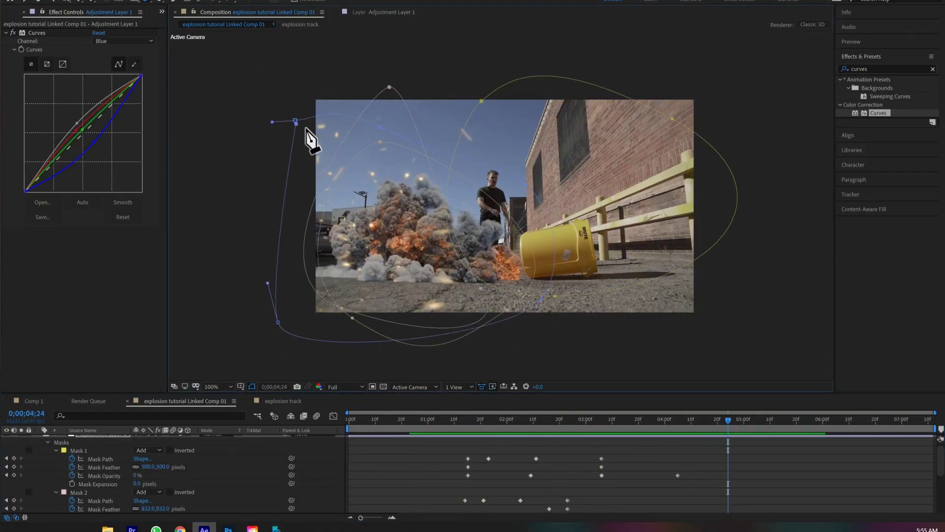
{"action": "scroll", "coordinate": [116, 484], "scroll_direction": "down", "scroll_amount": 5}
Fade Mask 4's opacity to 62% at 0;00;04;11.
{"action": "left_click", "coordinate": [72, 450]}
{"action": "left_click", "coordinate": [695, 419]}
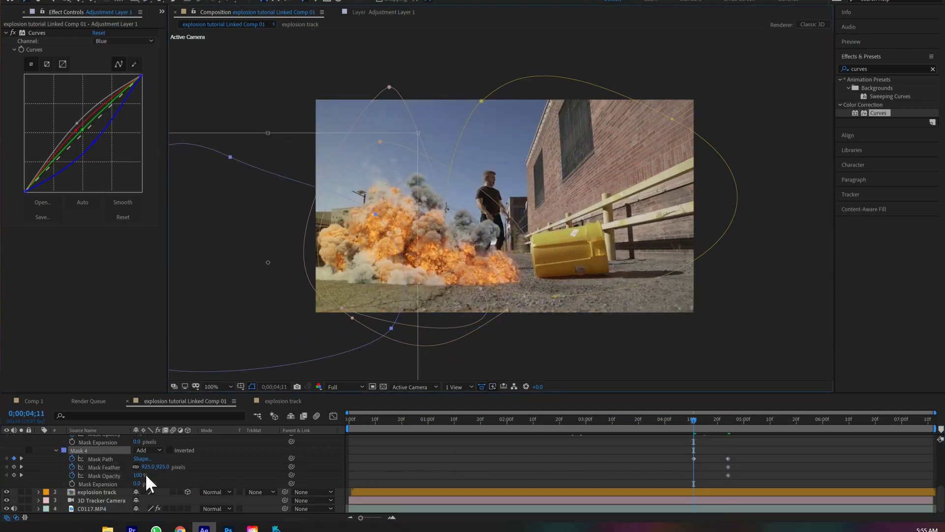
{"action": "left_click_drag", "start_coordinate": [679, 420], "coordinate": [597, 425]}
Rename the Curves adjustment layer to 'explosion light'.
{"action": "key", "text": "u"}
{"action": "left_click", "coordinate": [103, 438]}
{"action": "key", "text": "Return"}
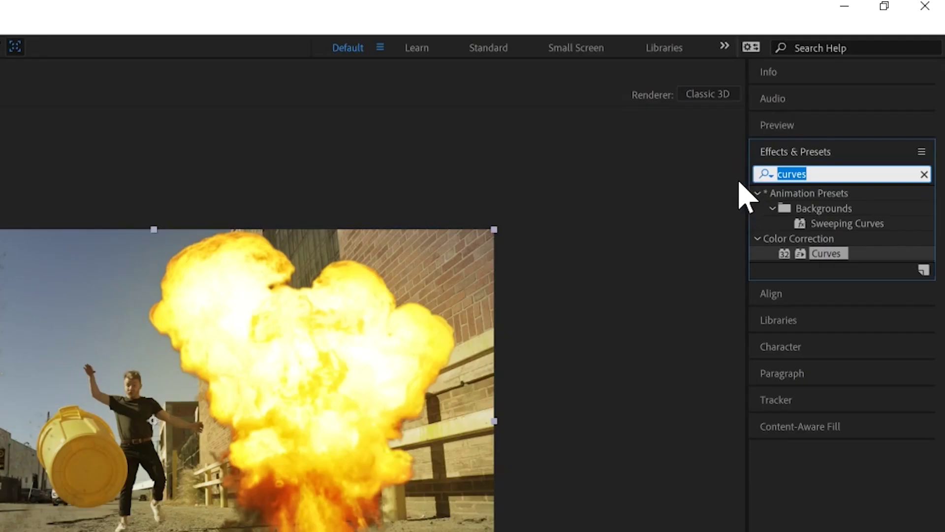
Apply Heat Distortion to a new 'heat distortion' layer and start a mask by the left explosion.
{"action": "type", "text": "heat"}
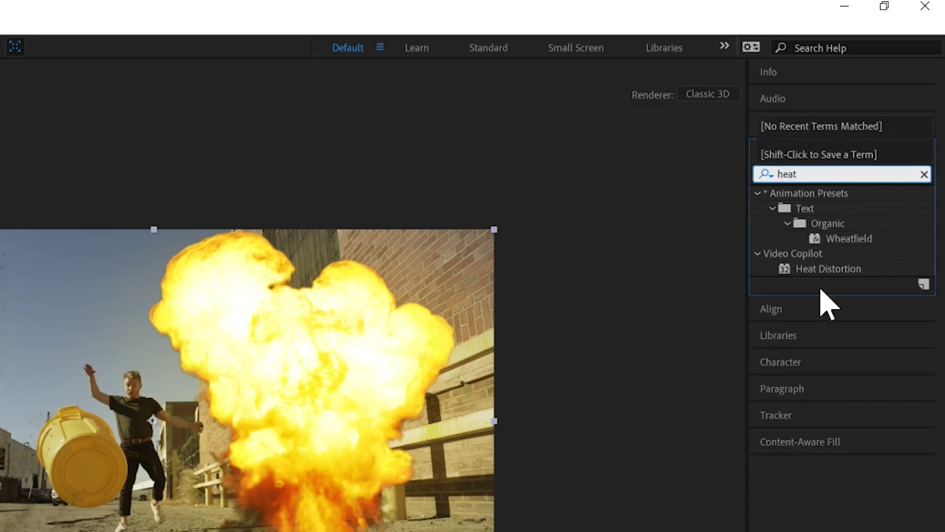
{"action": "left_click_drag", "start_coordinate": [829, 268], "coordinate": [831, 269]}
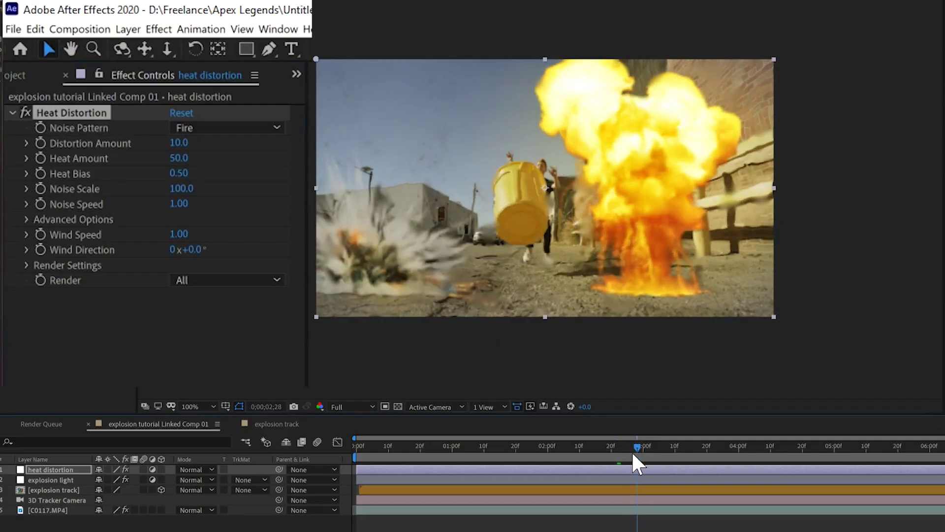
{"action": "left_click_drag", "start_coordinate": [633, 460], "coordinate": [555, 464]}
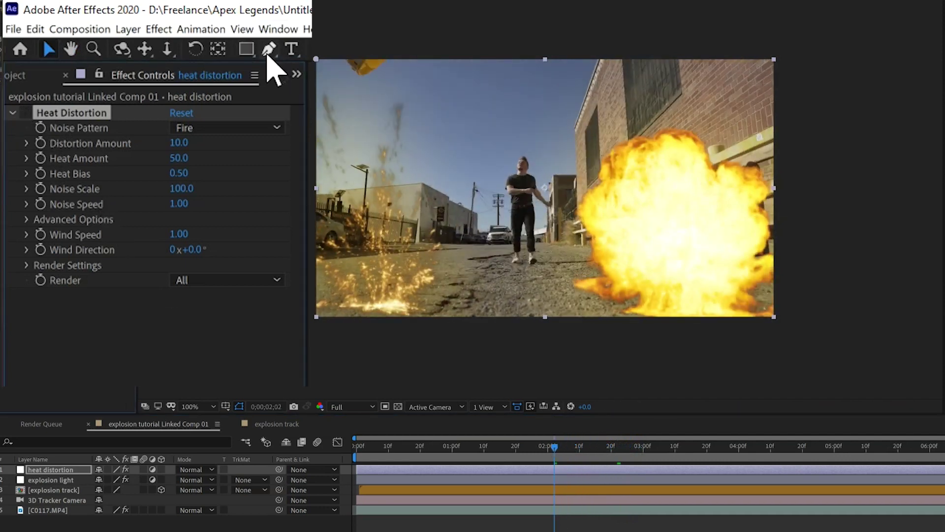
{"action": "left_click_drag", "start_coordinate": [389, 164], "coordinate": [339, 173]}
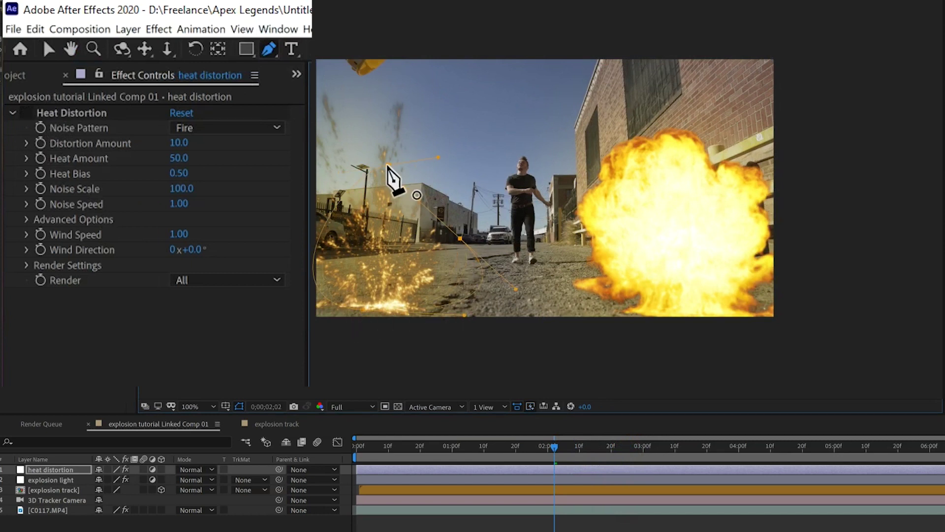
Shift the heat distortion mask opacity keyframe earlier and preview from before the explosion.
{"action": "key", "text": "m"}
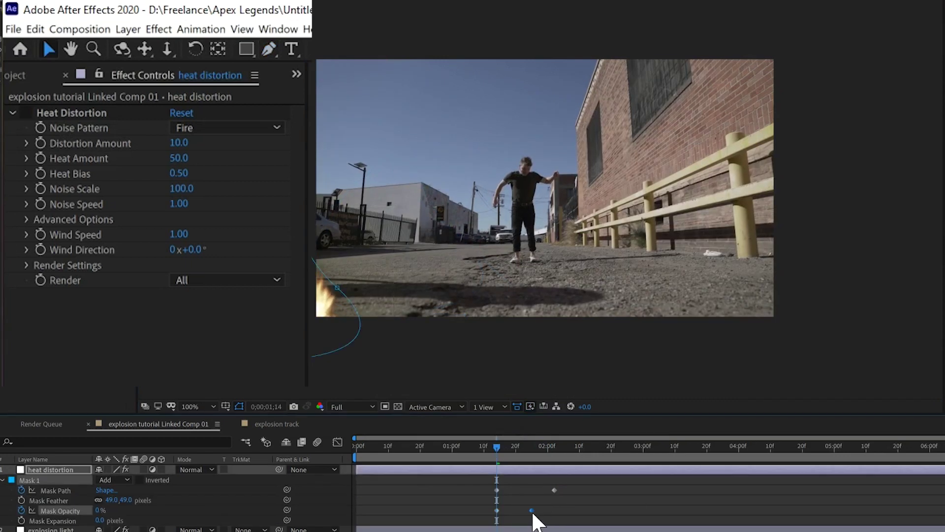
{"action": "left_click_drag", "start_coordinate": [531, 510], "coordinate": [525, 510]}
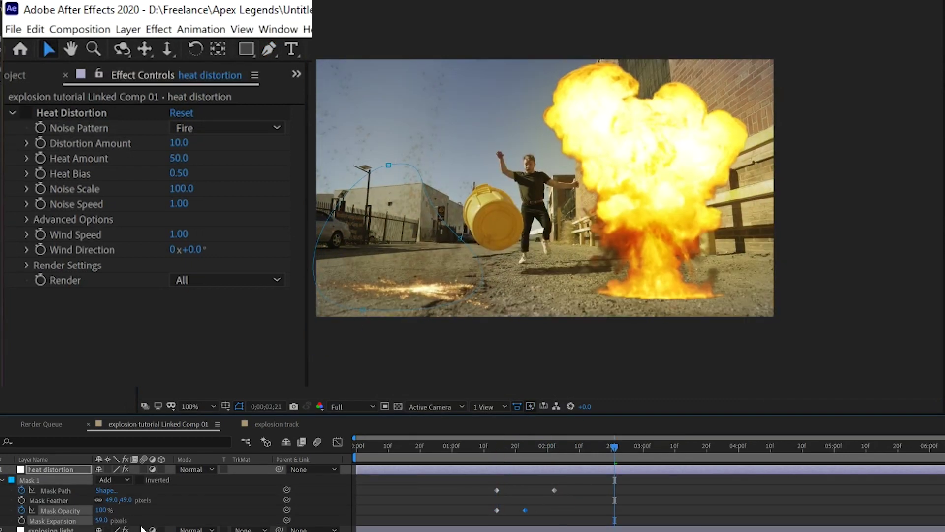
{"action": "left_click_drag", "start_coordinate": [513, 447], "coordinate": [439, 447]}
{"action": "key", "text": "space"}
{"action": "key", "text": "space"}
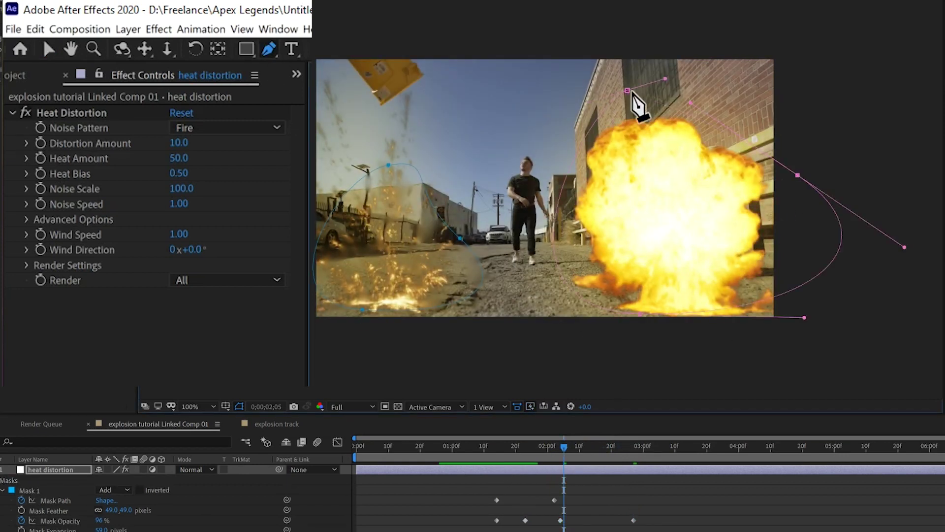
Scrub from 1;19 to the later explosion, adjust the Mask 3 ellipse, and preview the composite.
{"action": "scroll", "coordinate": [196, 497], "scroll_direction": "down", "scroll_amount": 2}
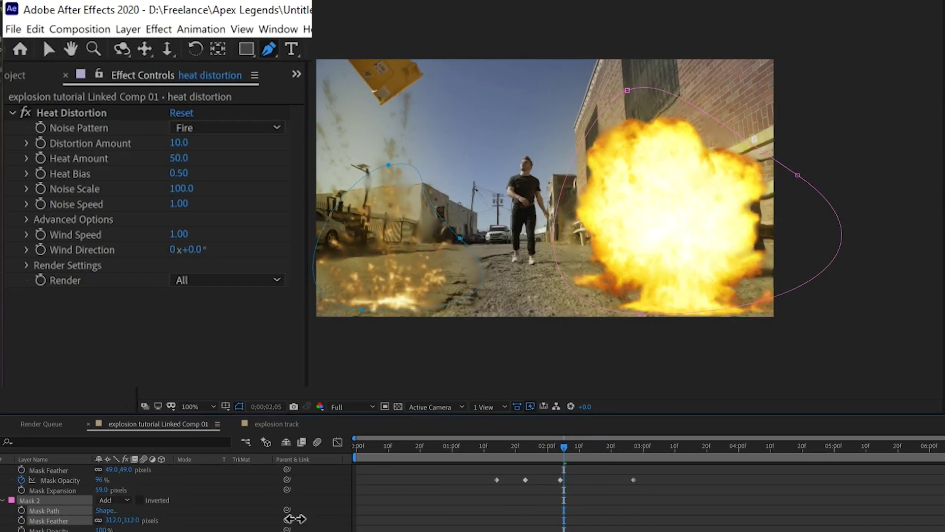
{"action": "left_click", "coordinate": [513, 447]}
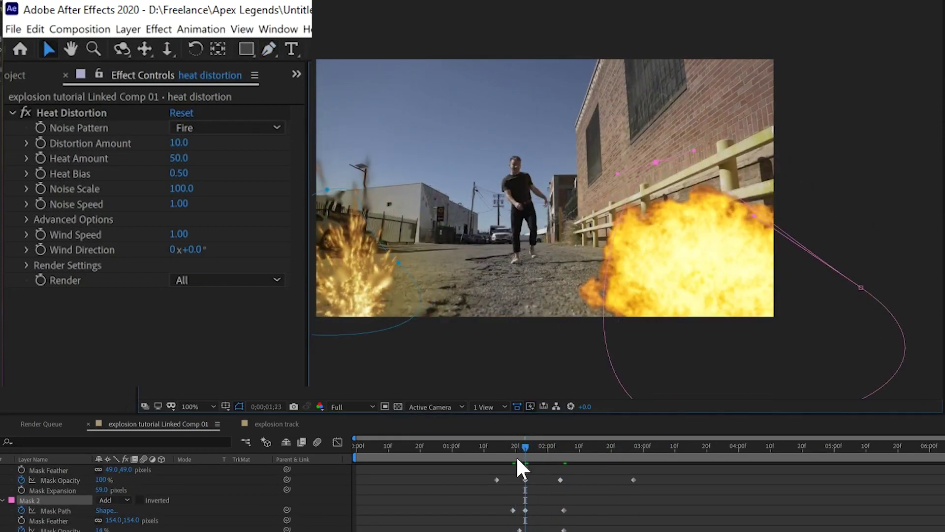
{"action": "left_click_drag", "start_coordinate": [518, 461], "coordinate": [644, 487]}
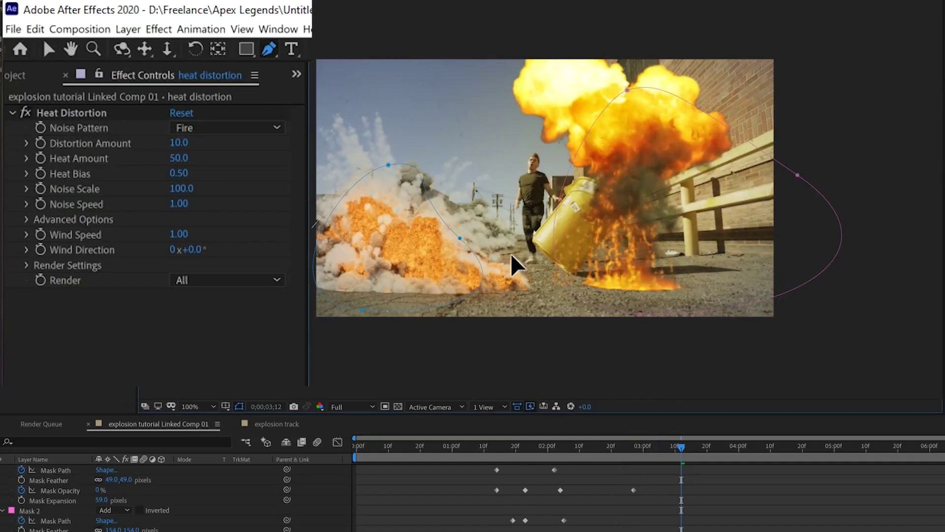
{"action": "left_click", "coordinate": [514, 265]}
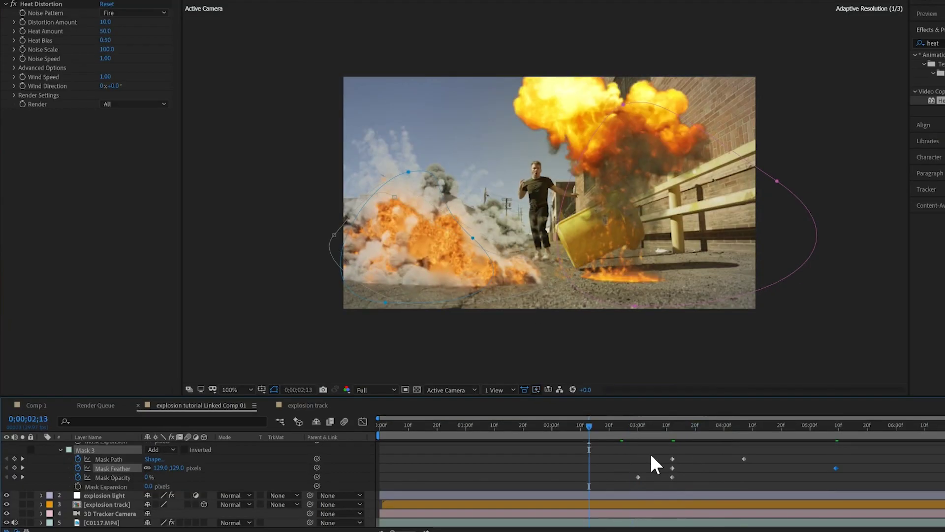
{"action": "scroll", "coordinate": [591, 276], "scroll_direction": "up", "scroll_amount": 1}
{"action": "key", "text": "space"}
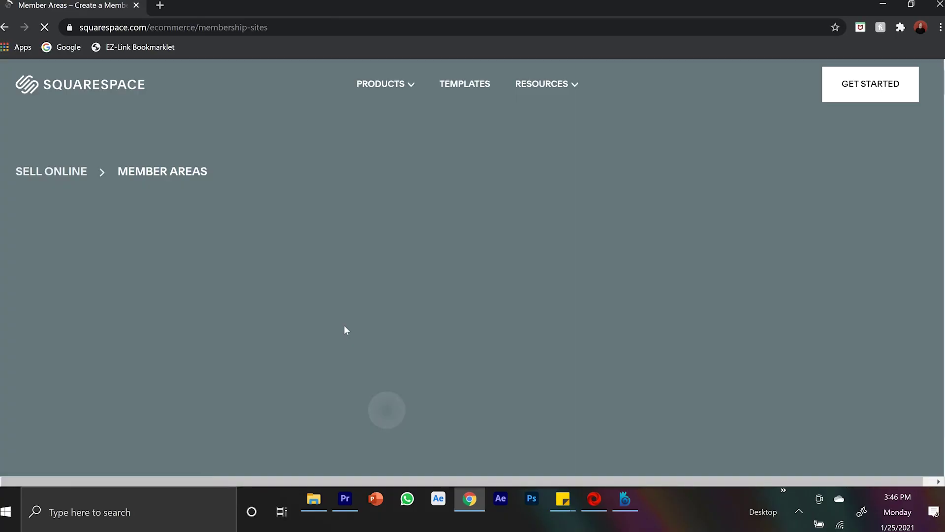
Scroll down through the Member Areas page toward Analytics' Traffic and trends section.
{"action": "scroll", "coordinate": [346, 330], "scroll_direction": "down", "scroll_amount": 7}
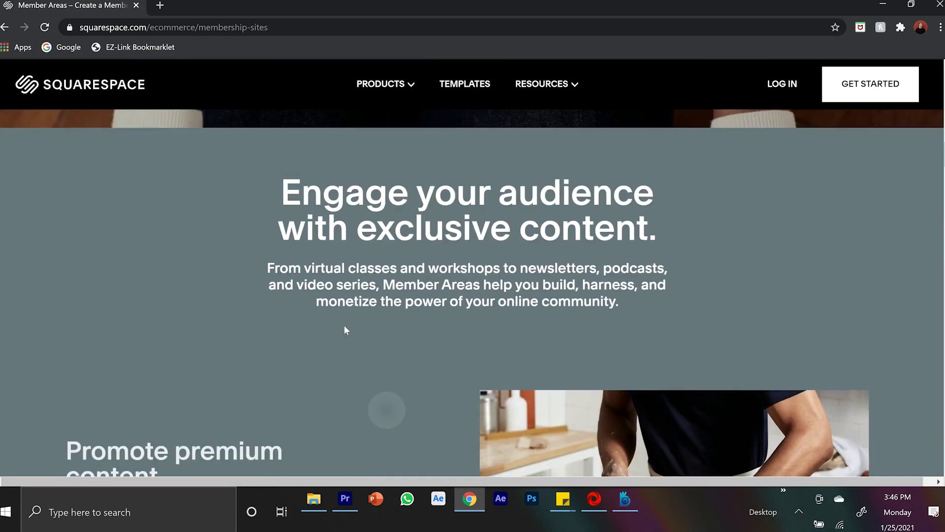
{"action": "scroll", "coordinate": [345, 326], "scroll_direction": "down", "scroll_amount": 5}
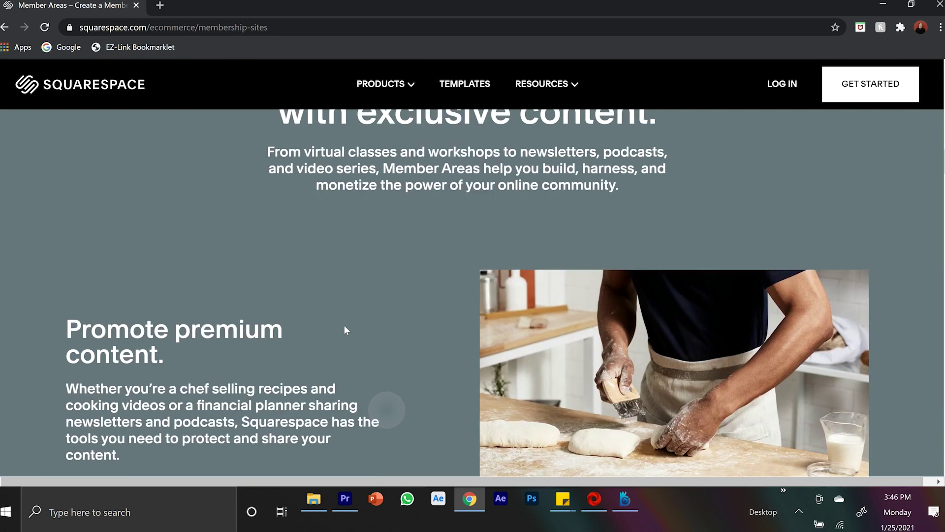
{"action": "scroll", "coordinate": [345, 330], "scroll_direction": "down", "scroll_amount": 8}
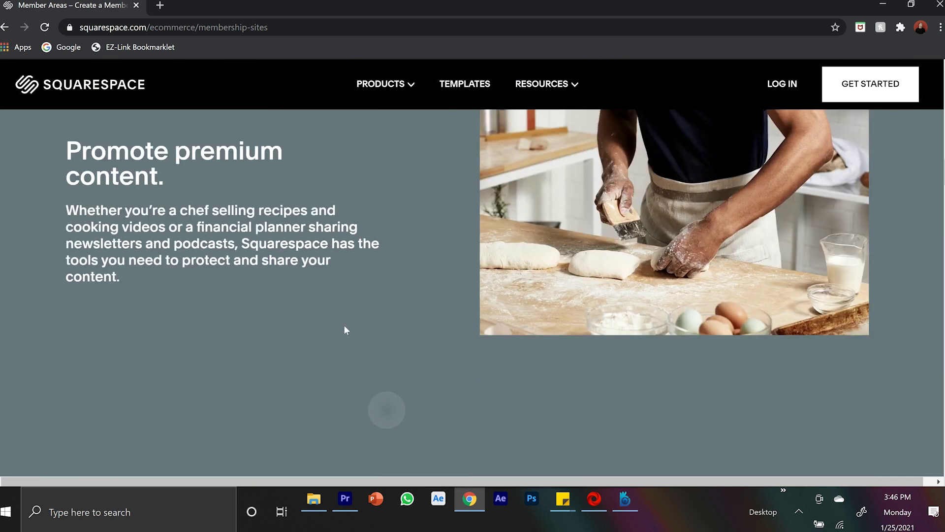
{"action": "scroll", "coordinate": [346, 329], "scroll_direction": "down", "scroll_amount": 4}
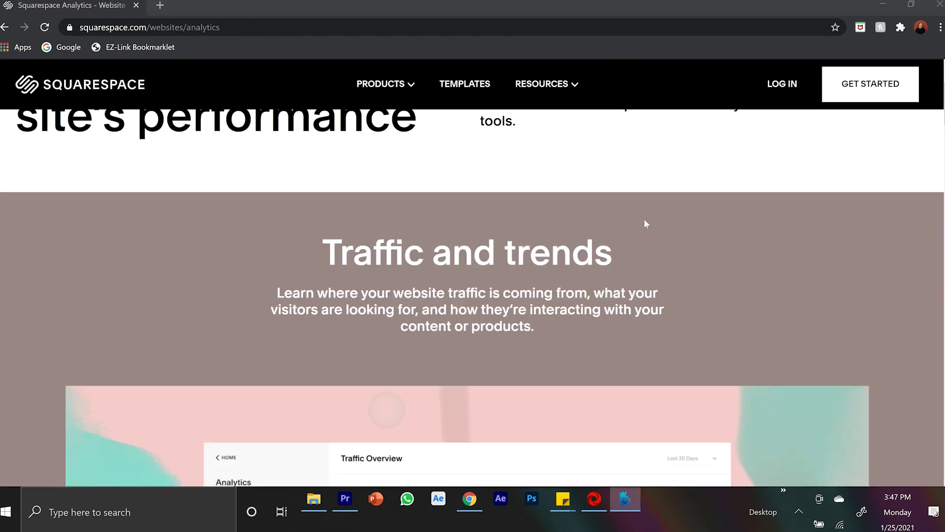
{"action": "scroll", "coordinate": [644, 218], "scroll_direction": "down", "scroll_amount": 4}
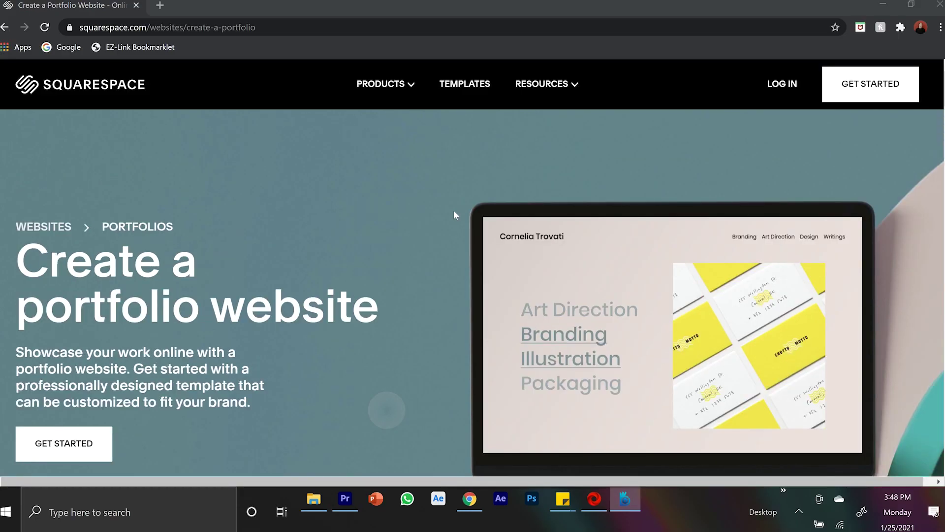
Scroll past the portfolio templates and layout demo to 'Reach your audience with email and social media tools'.
{"action": "scroll", "coordinate": [454, 209], "scroll_direction": "down", "scroll_amount": 5}
{"action": "scroll", "coordinate": [453, 210], "scroll_direction": "down", "scroll_amount": 5}
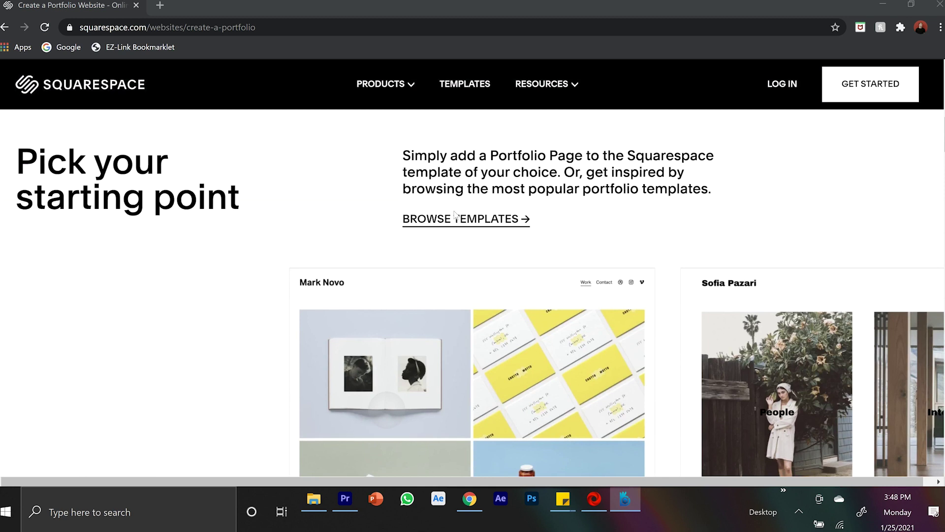
{"action": "scroll", "coordinate": [454, 215], "scroll_direction": "down", "scroll_amount": 3}
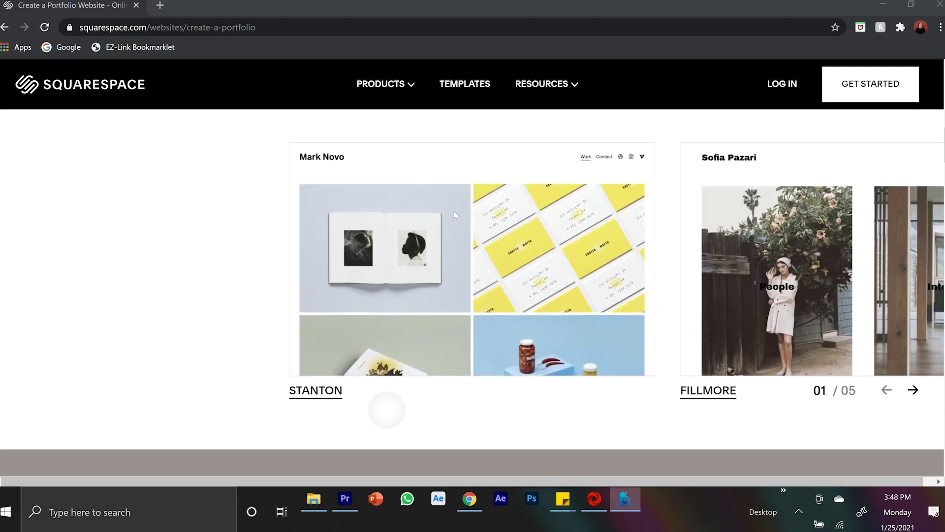
{"action": "scroll", "coordinate": [454, 210], "scroll_direction": "down", "scroll_amount": 6}
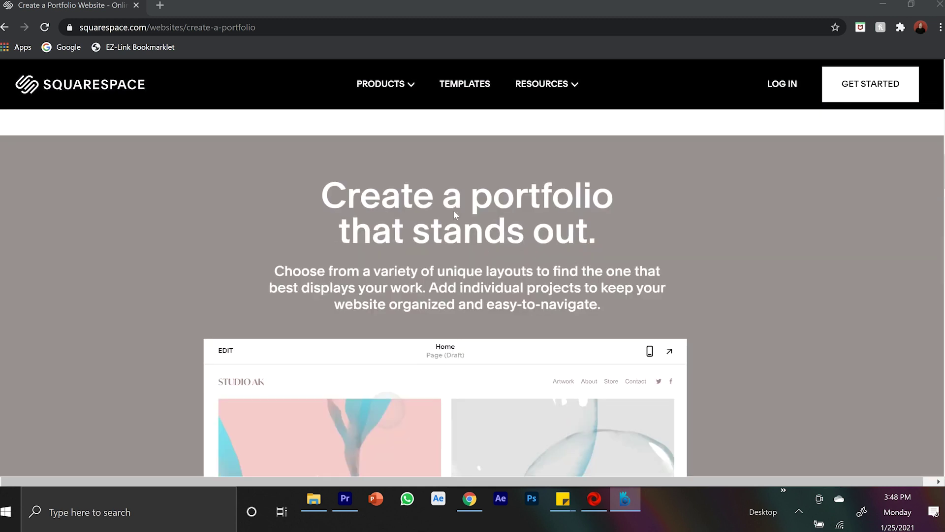
{"action": "scroll", "coordinate": [454, 215], "scroll_direction": "down", "scroll_amount": 5}
{"action": "scroll", "coordinate": [455, 216], "scroll_direction": "up", "scroll_amount": 1}
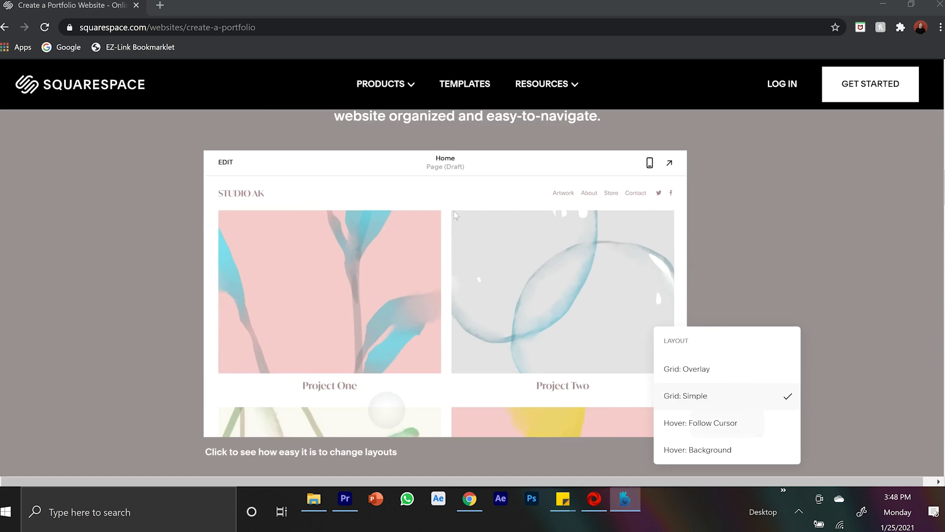
{"action": "scroll", "coordinate": [454, 215], "scroll_direction": "down", "scroll_amount": 9}
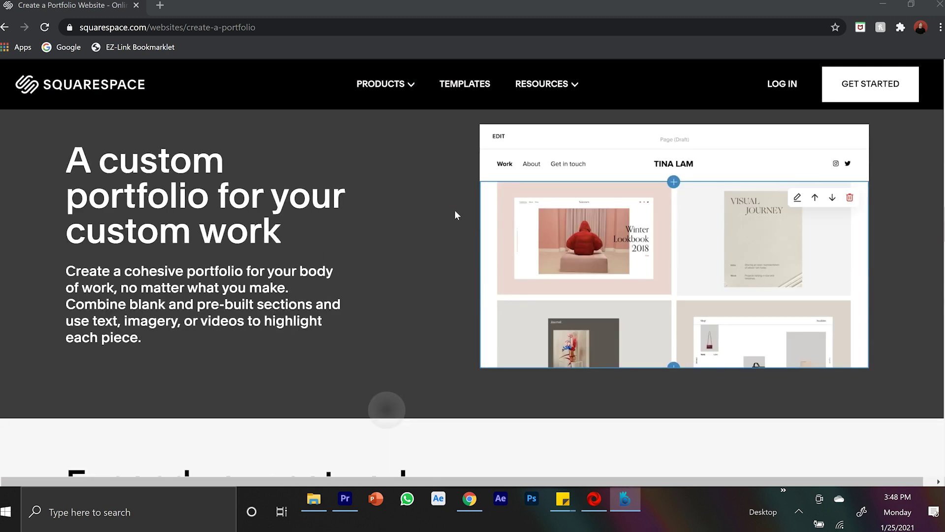
{"action": "scroll", "coordinate": [454, 210], "scroll_direction": "down", "scroll_amount": 6}
{"action": "scroll", "coordinate": [455, 210], "scroll_direction": "down", "scroll_amount": 6}
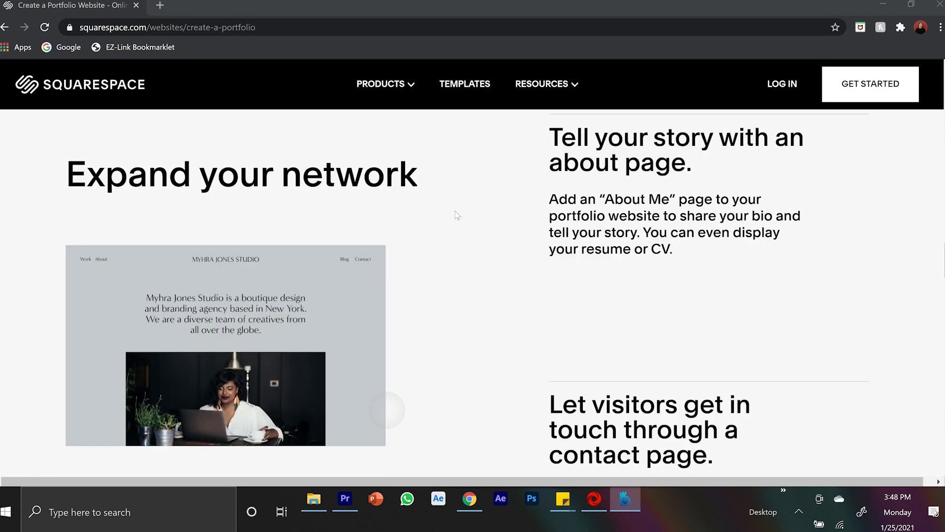
{"action": "scroll", "coordinate": [455, 211], "scroll_direction": "down", "scroll_amount": 6}
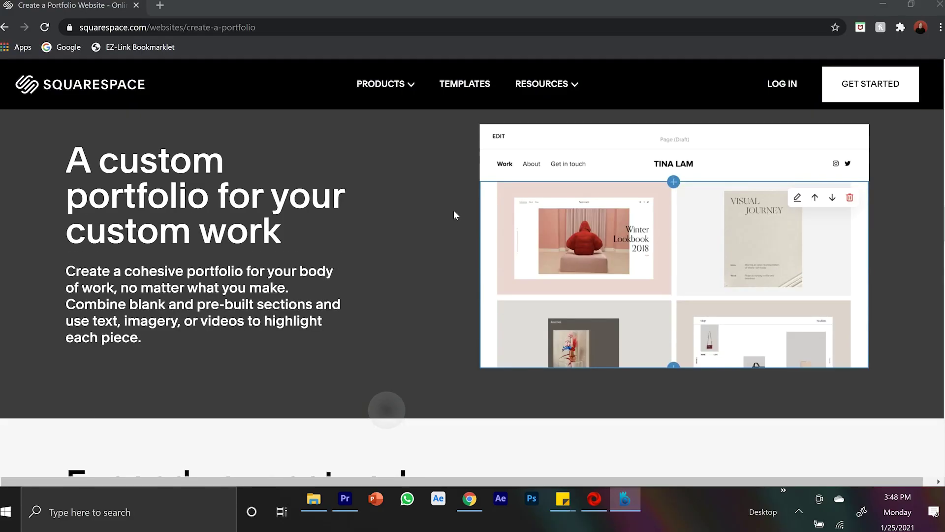
Scroll past the designer testimonial to the four-step 'How to create a portfolio' guide.
{"action": "scroll", "coordinate": [454, 210], "scroll_direction": "down", "scroll_amount": 5}
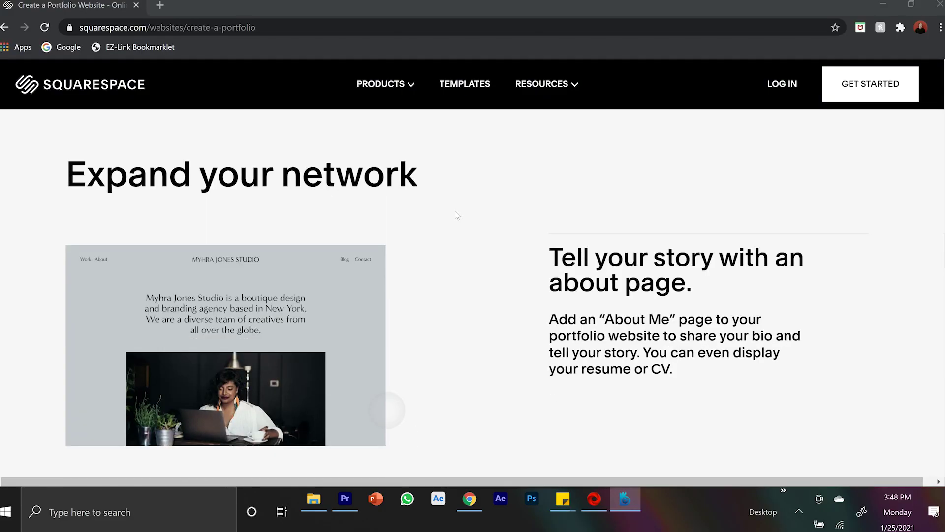
{"action": "scroll", "coordinate": [454, 210], "scroll_direction": "down", "scroll_amount": 2}
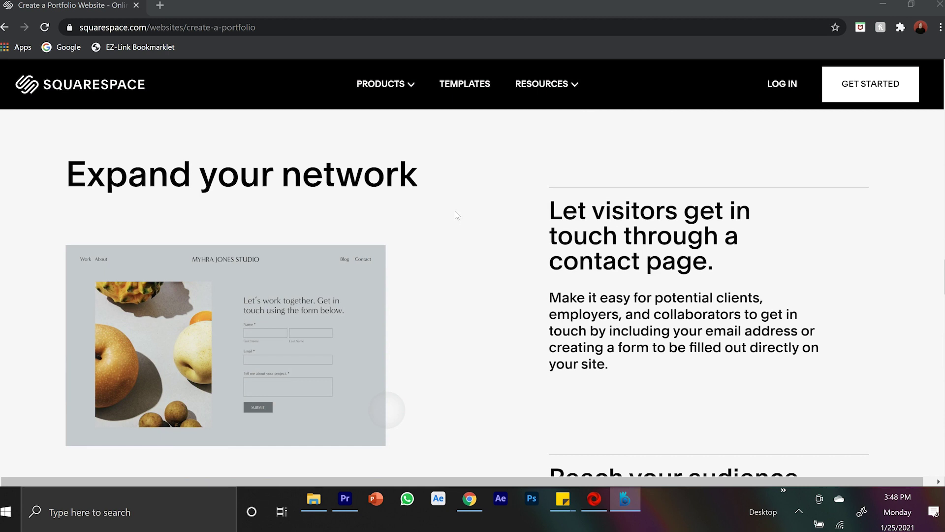
{"action": "scroll", "coordinate": [455, 211], "scroll_direction": "down", "scroll_amount": 10}
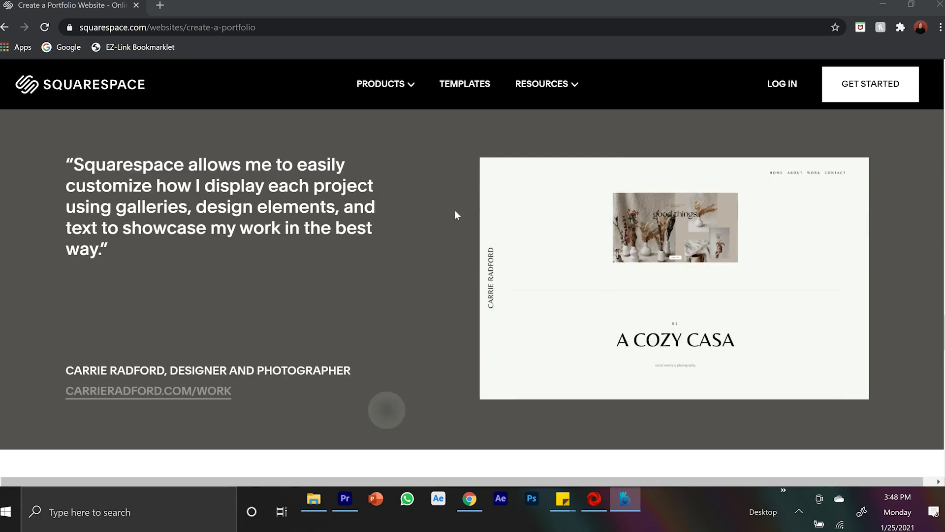
{"action": "scroll", "coordinate": [455, 211], "scroll_direction": "down", "scroll_amount": 5}
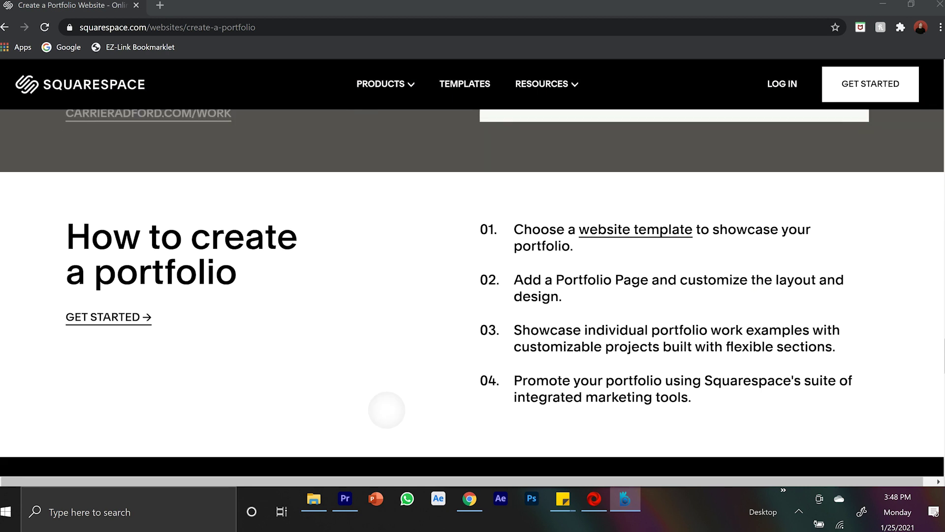